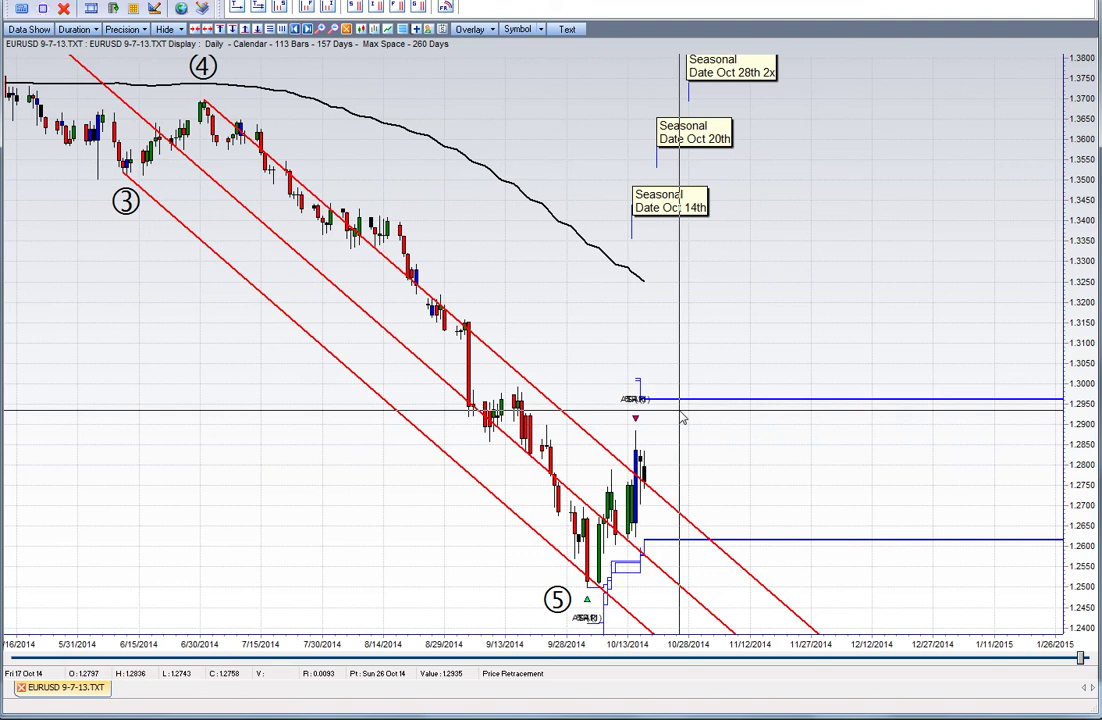
# Hide the red Andrews Pitchfork on the EURUSD daily chart.
pyautogui.click(1082, 662)
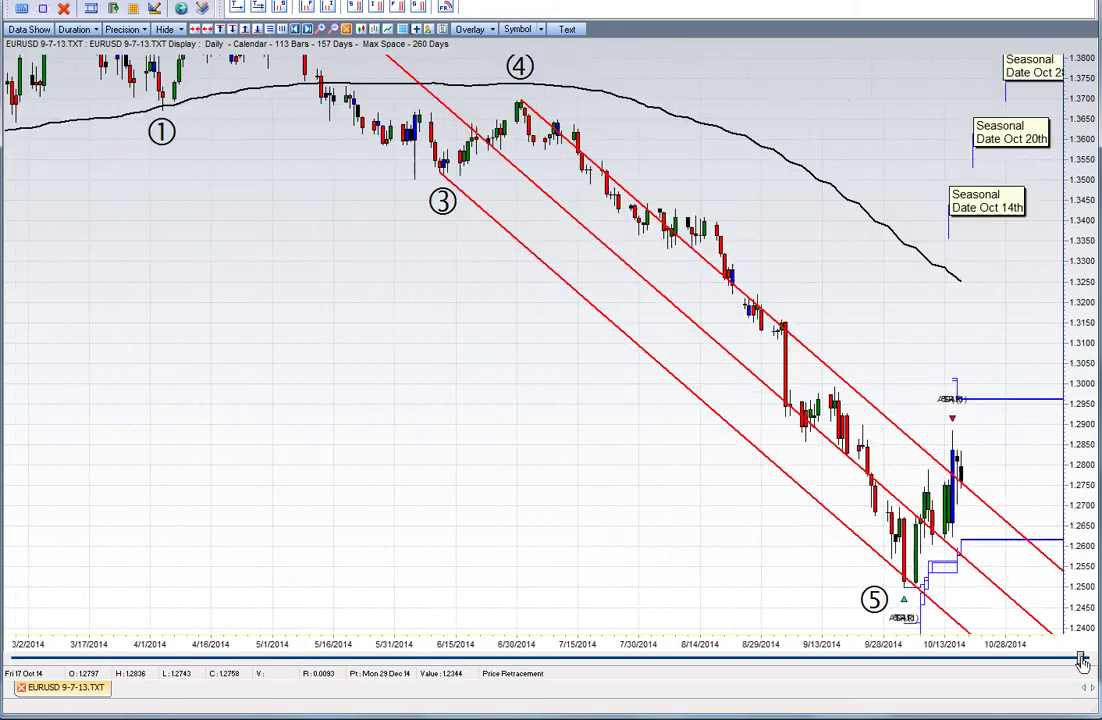
pyautogui.click(1082, 662)
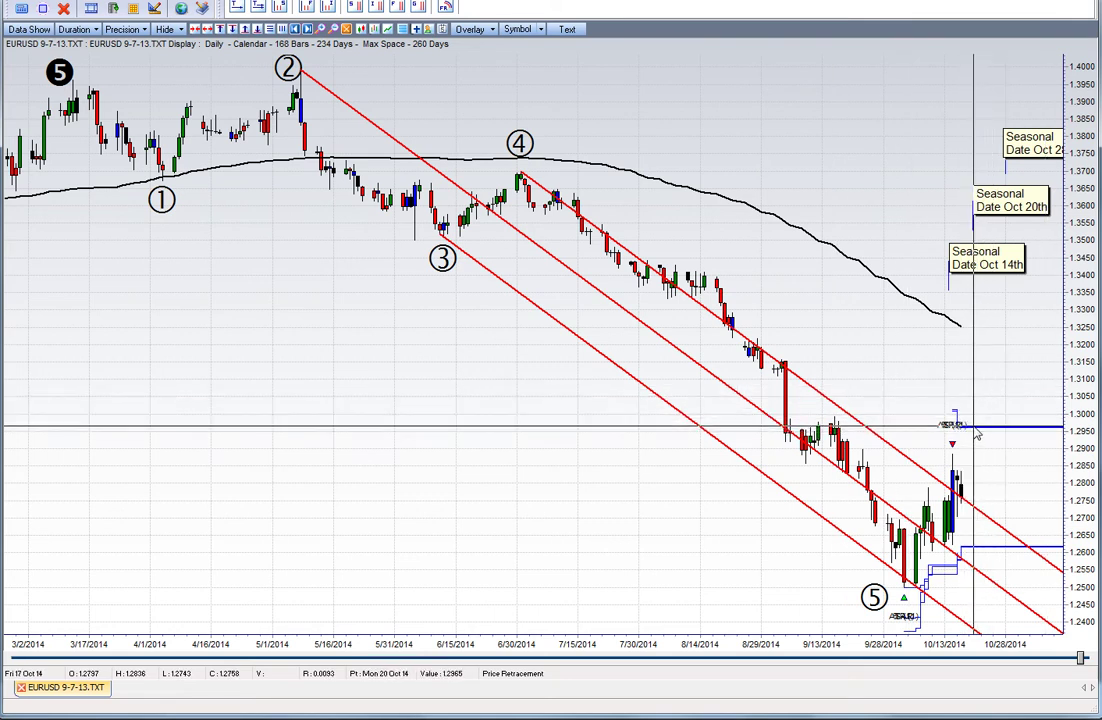
pyautogui.click(978, 547)
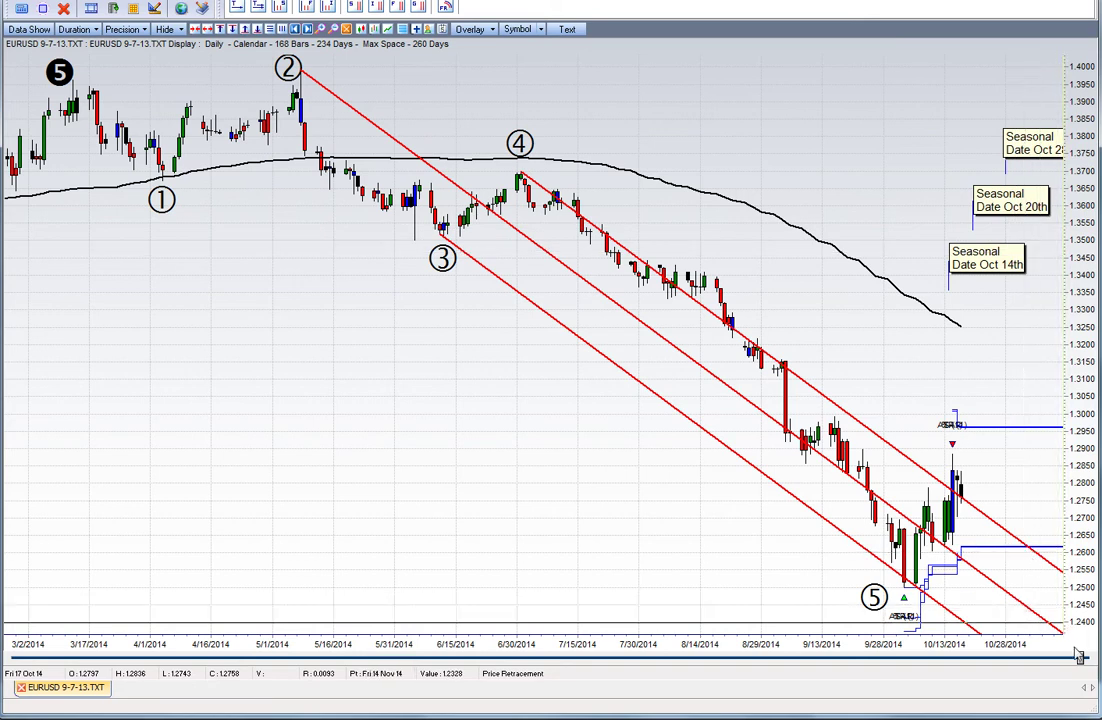
pyautogui.moveTo(1081, 660)
pyautogui.mouseDown()
pyautogui.moveTo(1005, 660)
pyautogui.moveTo(1081, 665)
pyautogui.mouseUp()
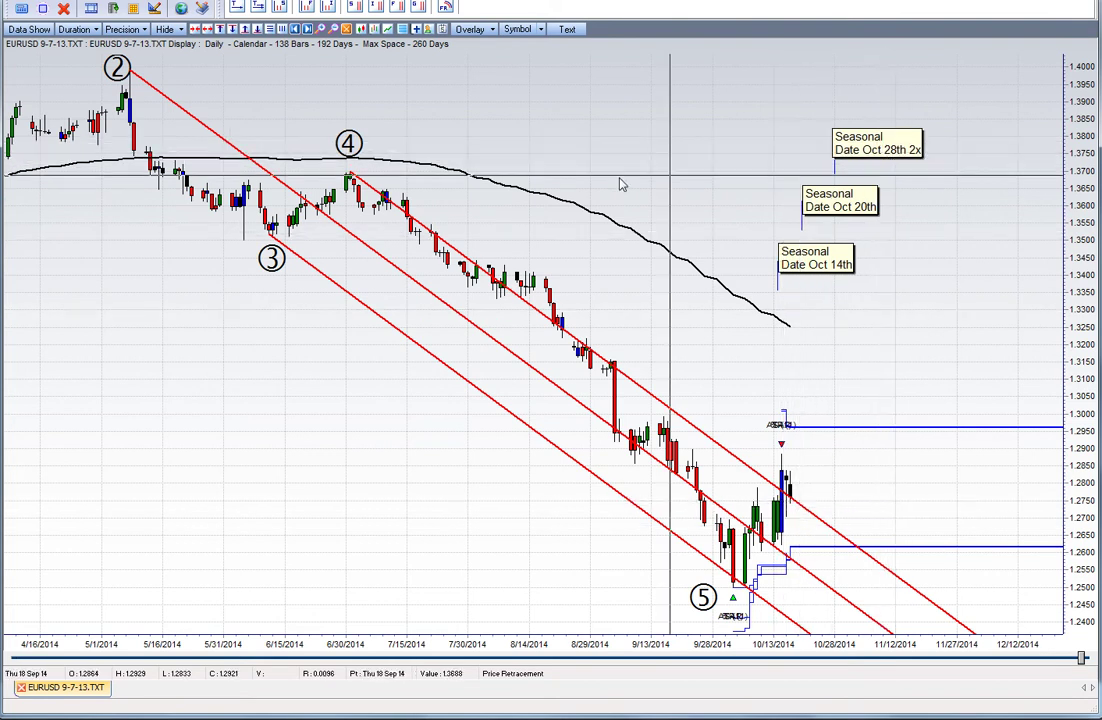
pyautogui.click(180, 29)
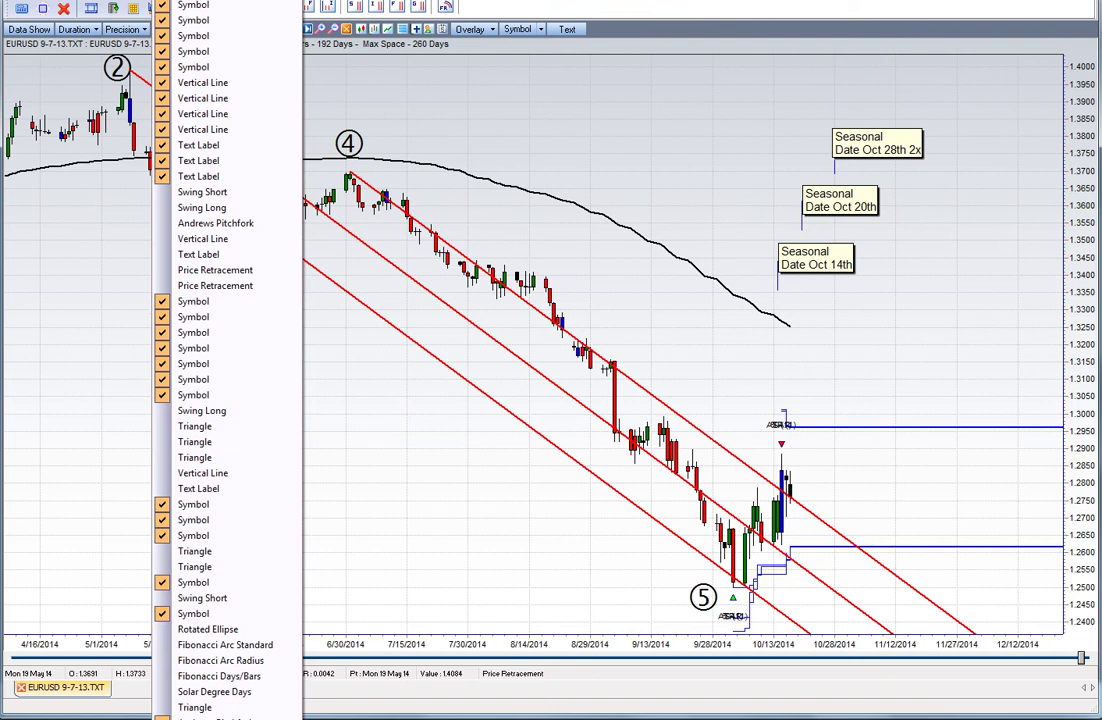
pyautogui.click(215, 223)
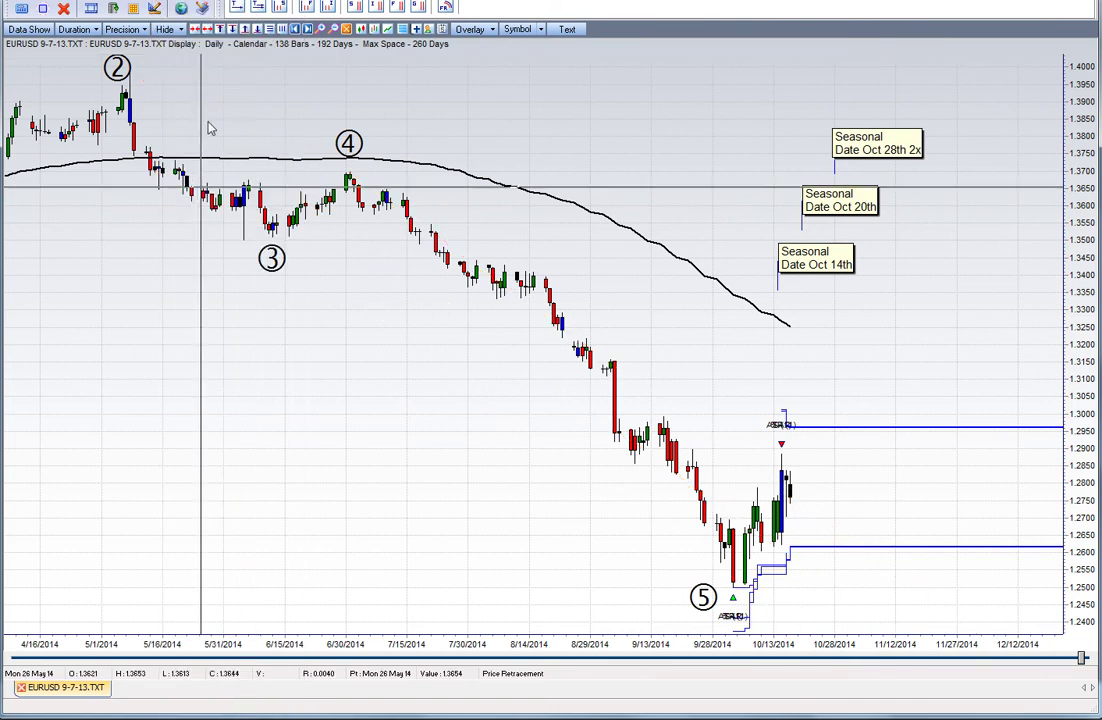
# Show the price retracement from the wave 4 high at 1.3699 to the wave 5 low at 1.2499, with its level labels in view.
pyautogui.click(180, 29)
pyautogui.scroll(3, 180, 29)
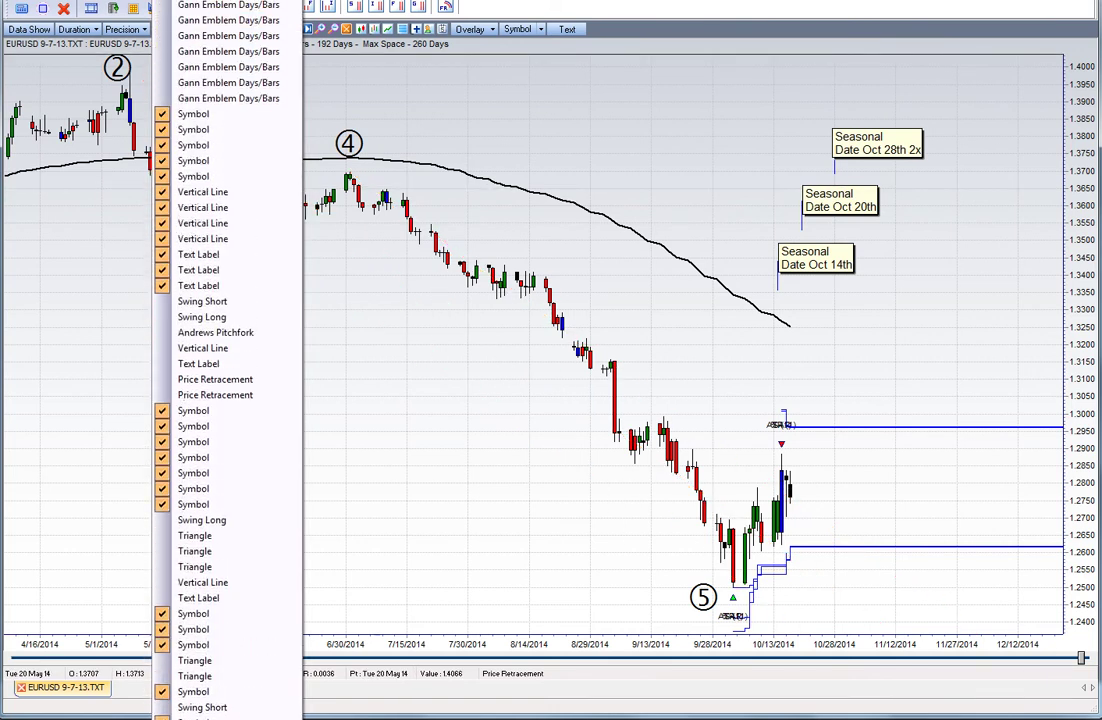
pyautogui.scroll(5, 227, 360)
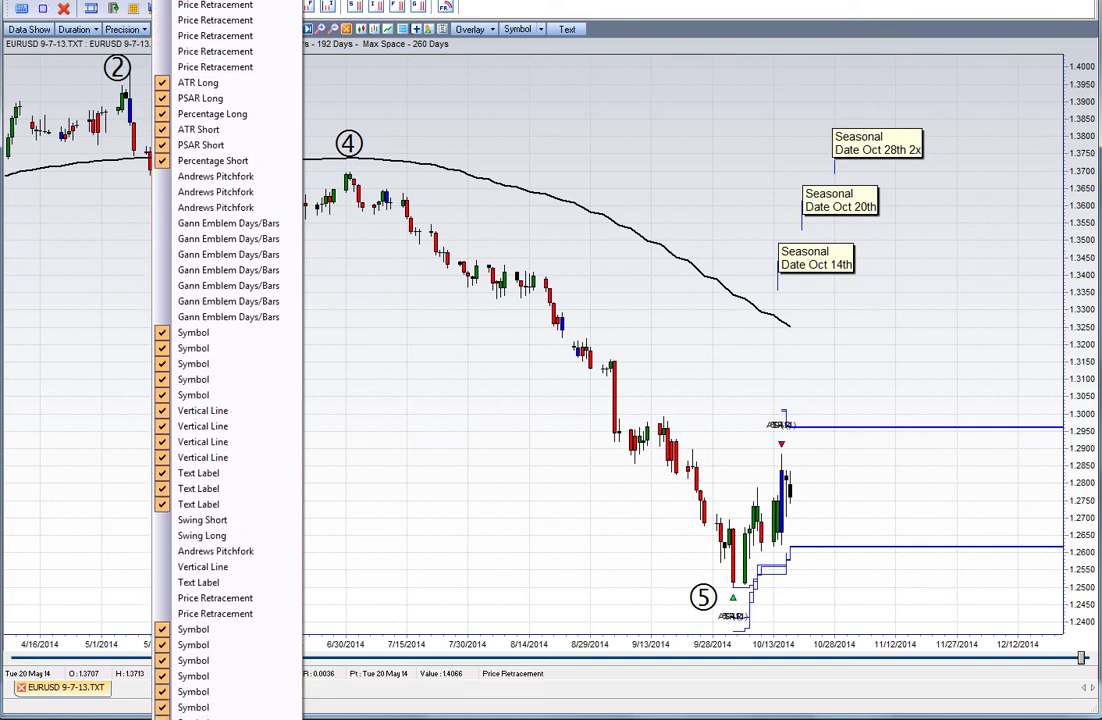
pyautogui.scroll(1, 227, 360)
pyautogui.click(230, 5)
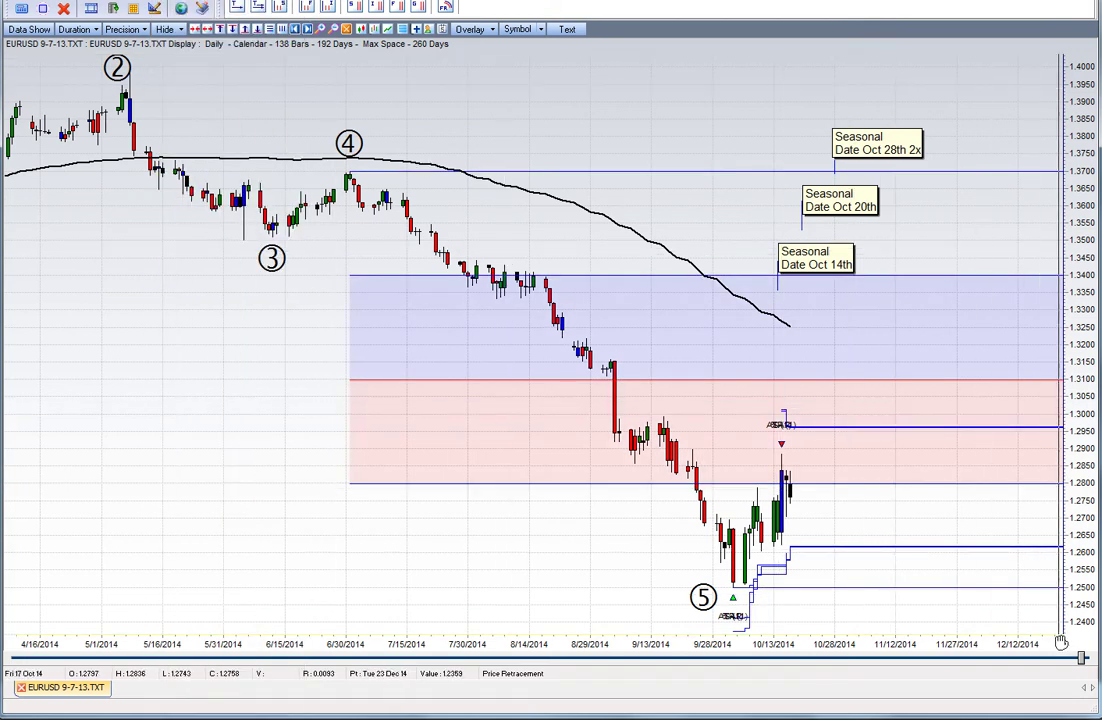
pyautogui.click(1082, 664)
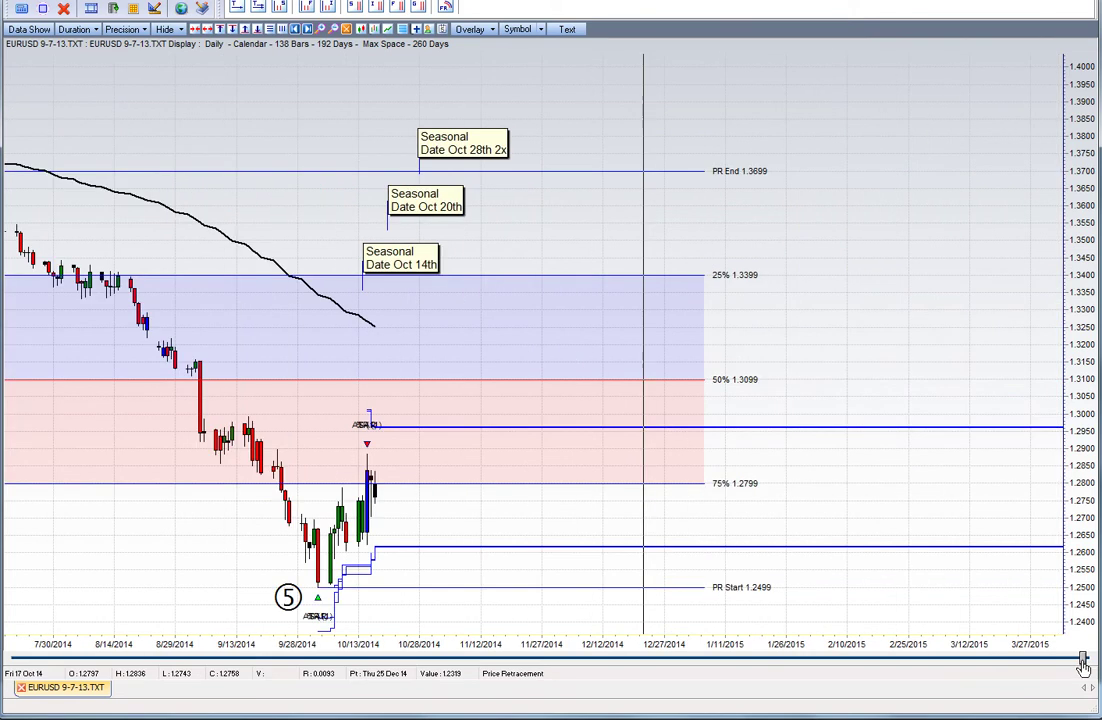
pyautogui.scroll(2, 1082, 660)
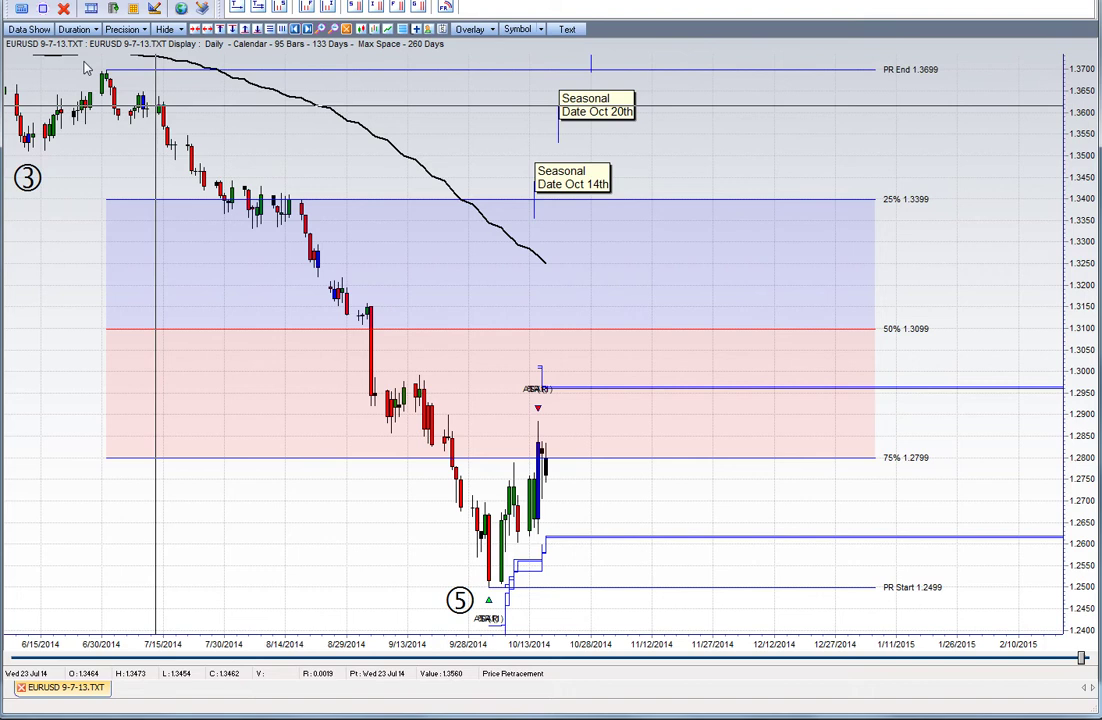
# Show the larger price retracement with its 50% level at 1.3245 together with the one ending at 1.3699.
pyautogui.click(166, 29)
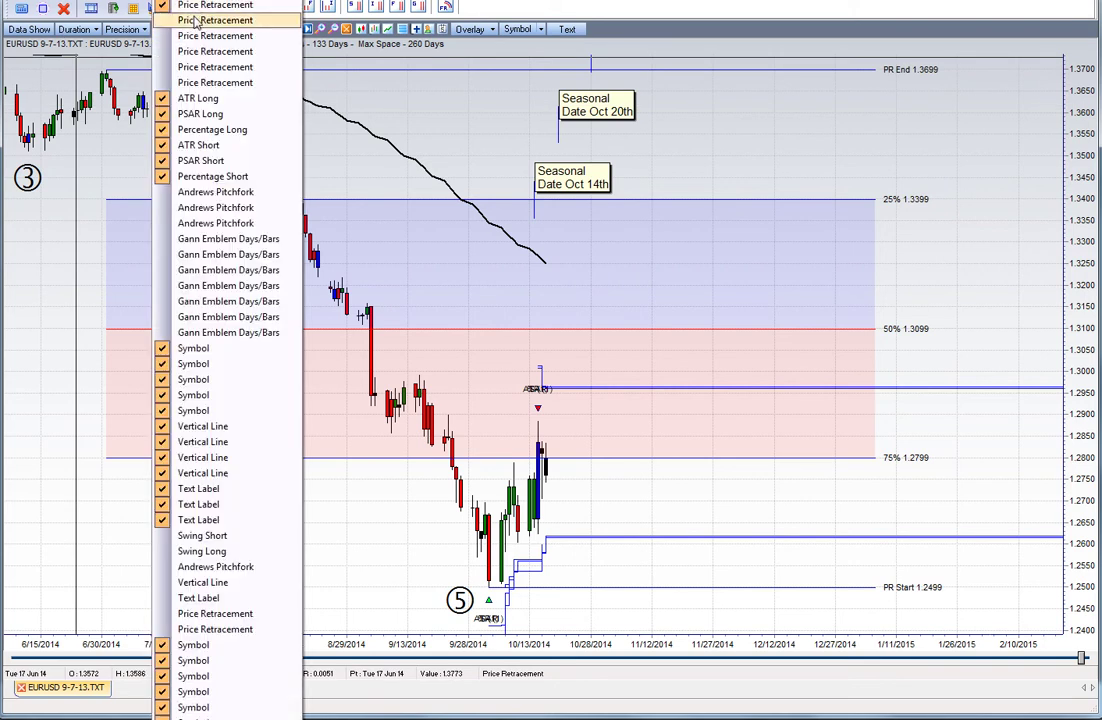
pyautogui.click(196, 20)
pyautogui.click(184, 29)
pyautogui.click(196, 24)
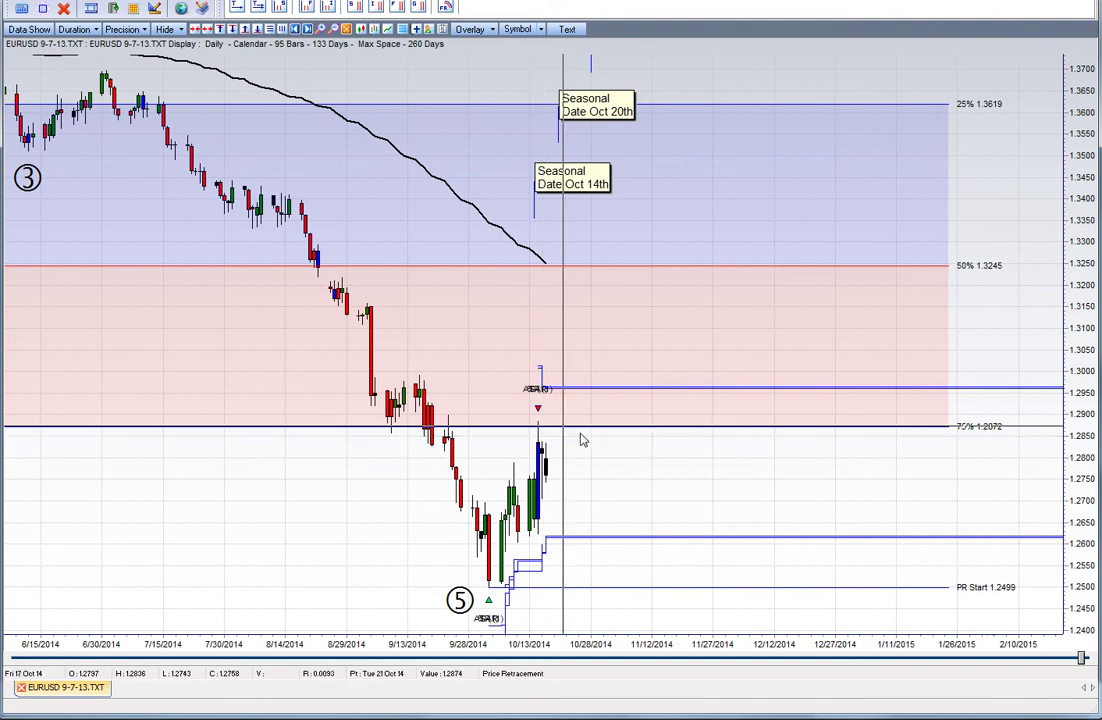
pyautogui.click(186, 33)
pyautogui.click(191, 12)
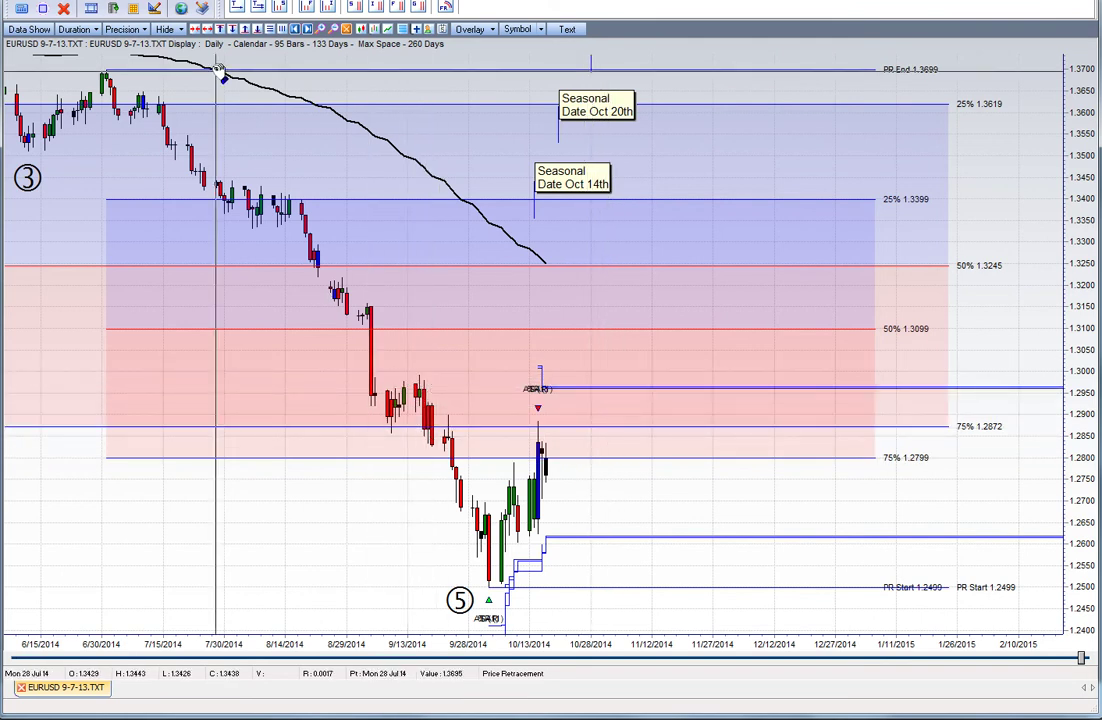
# Draw a price retracement from the wave 5 low at 1.2499 to the mid-September high at 1.2994.
pyautogui.click(181, 30)
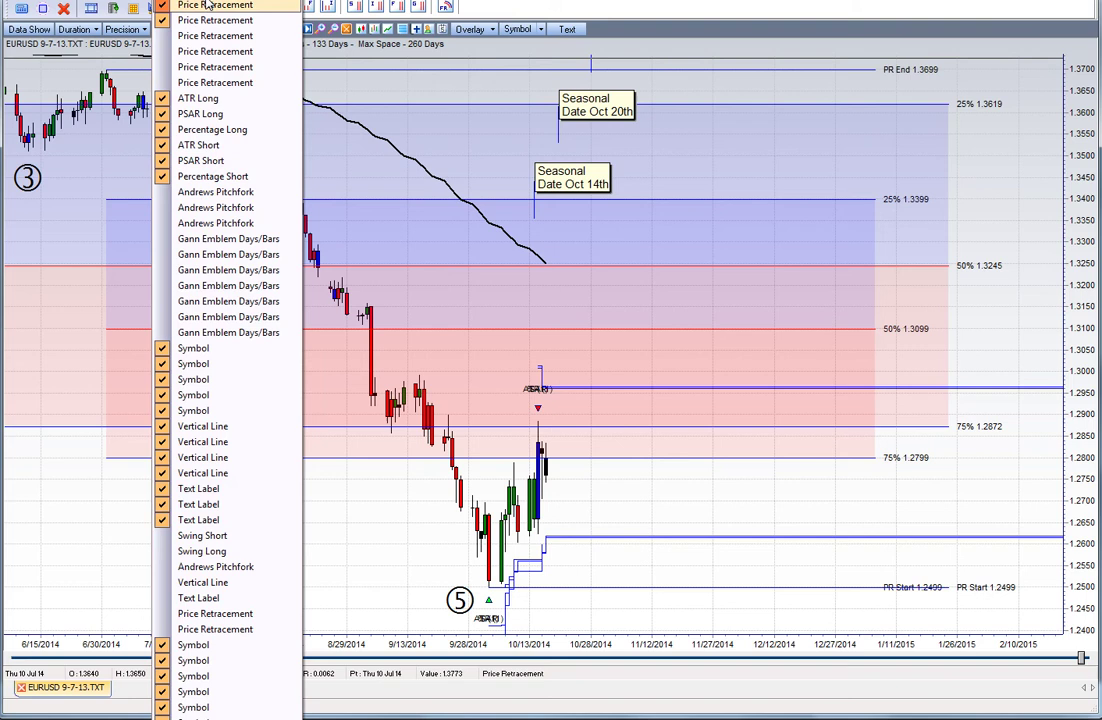
pyautogui.moveTo(488, 587)
pyautogui.mouseDown()
pyautogui.moveTo(450, 369)
pyautogui.moveTo(419, 375)
pyautogui.mouseUp()
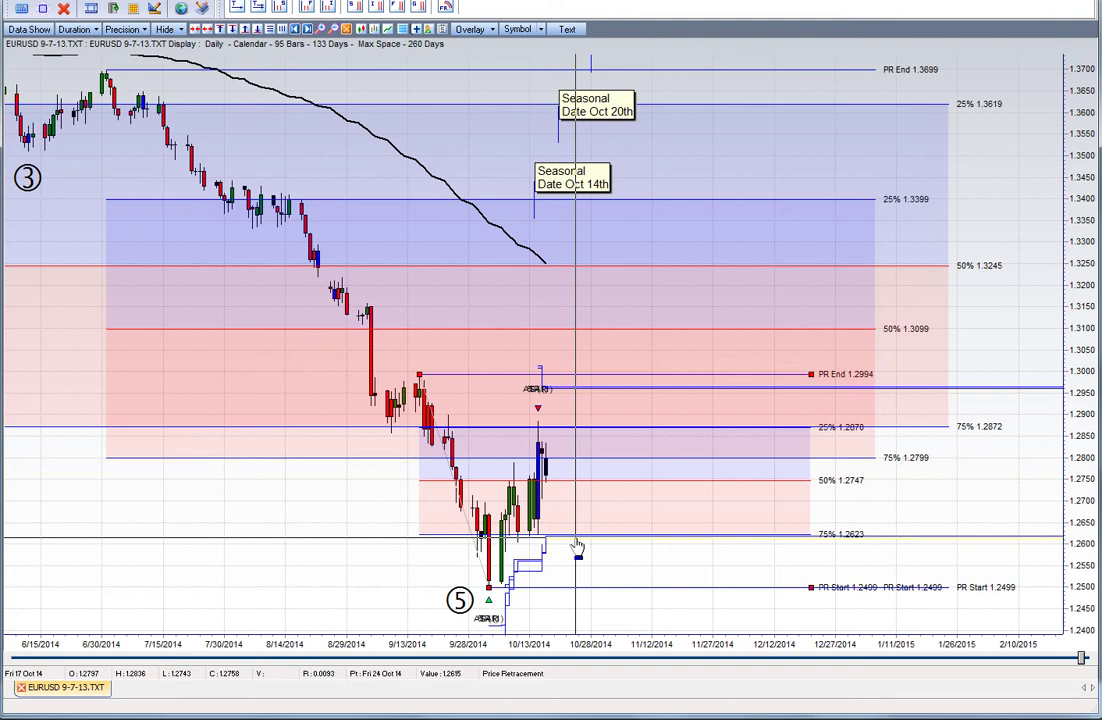
pyautogui.moveTo(570, 587); pyautogui.dragTo(605, 590)
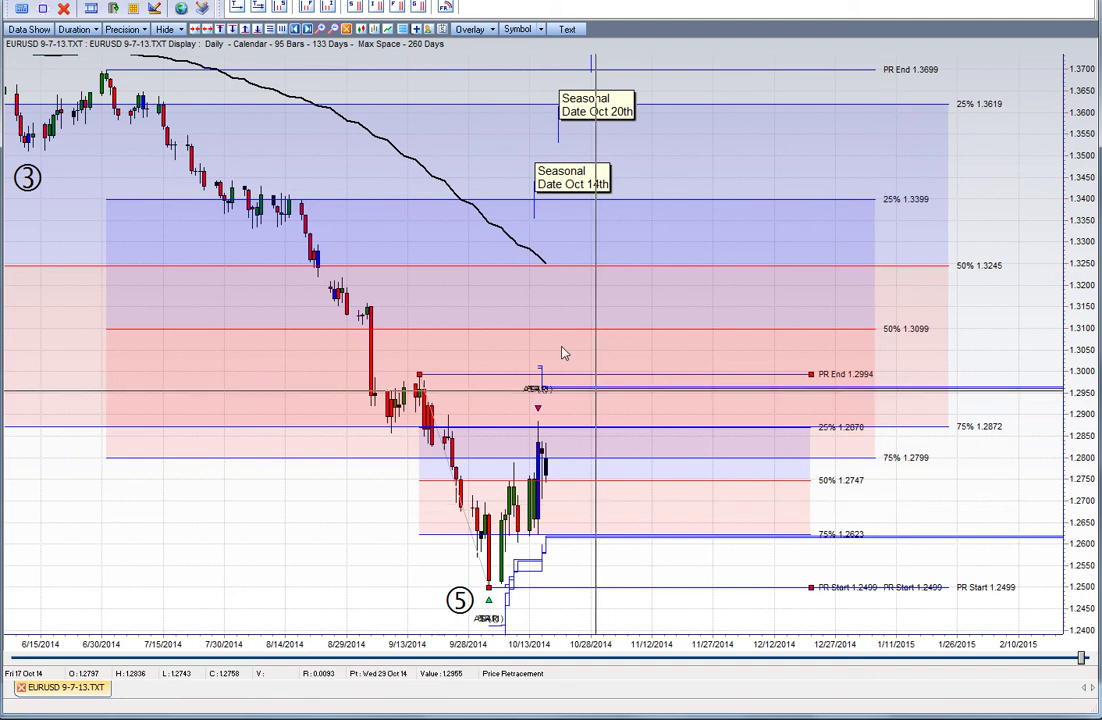
# Show the small price retracement between the 1.2499 low and the October high at 1.2886.
pyautogui.click(182, 30)
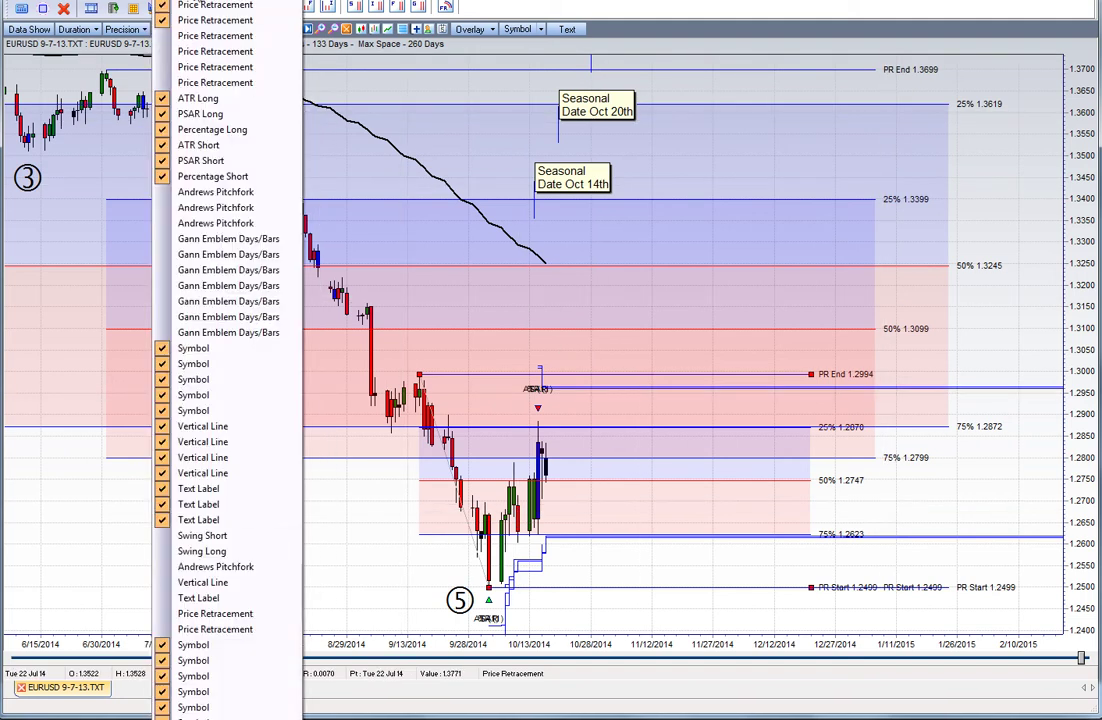
pyautogui.click(215, 613)
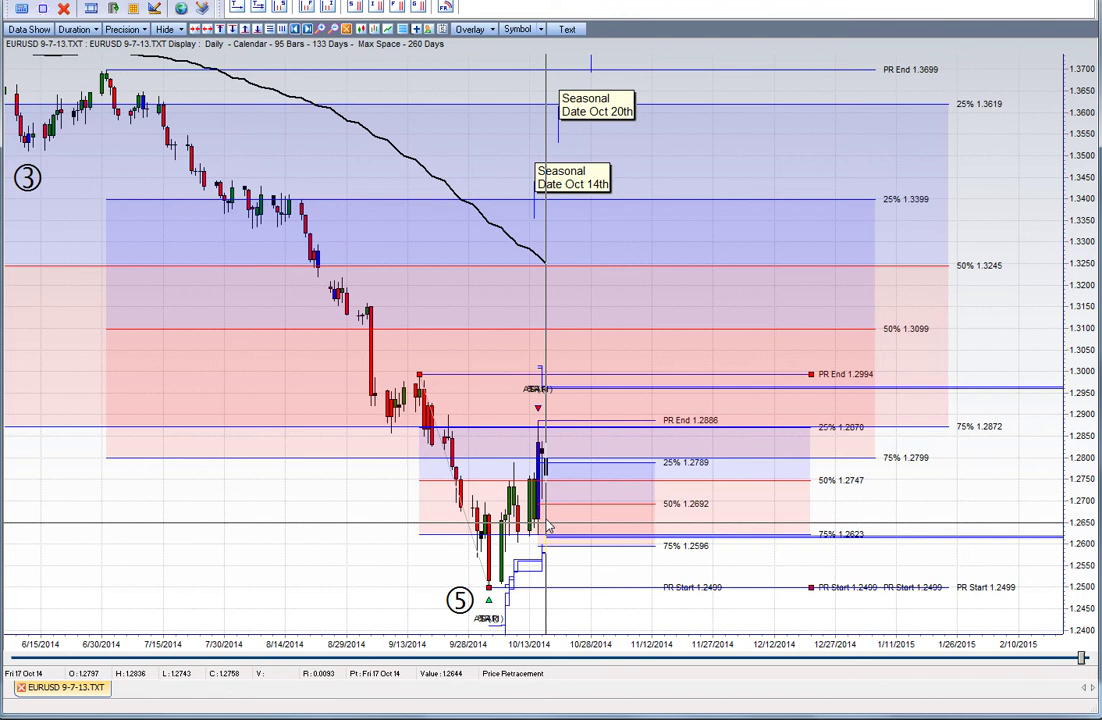
pyautogui.moveTo(576, 513); pyautogui.dragTo(851, 495)
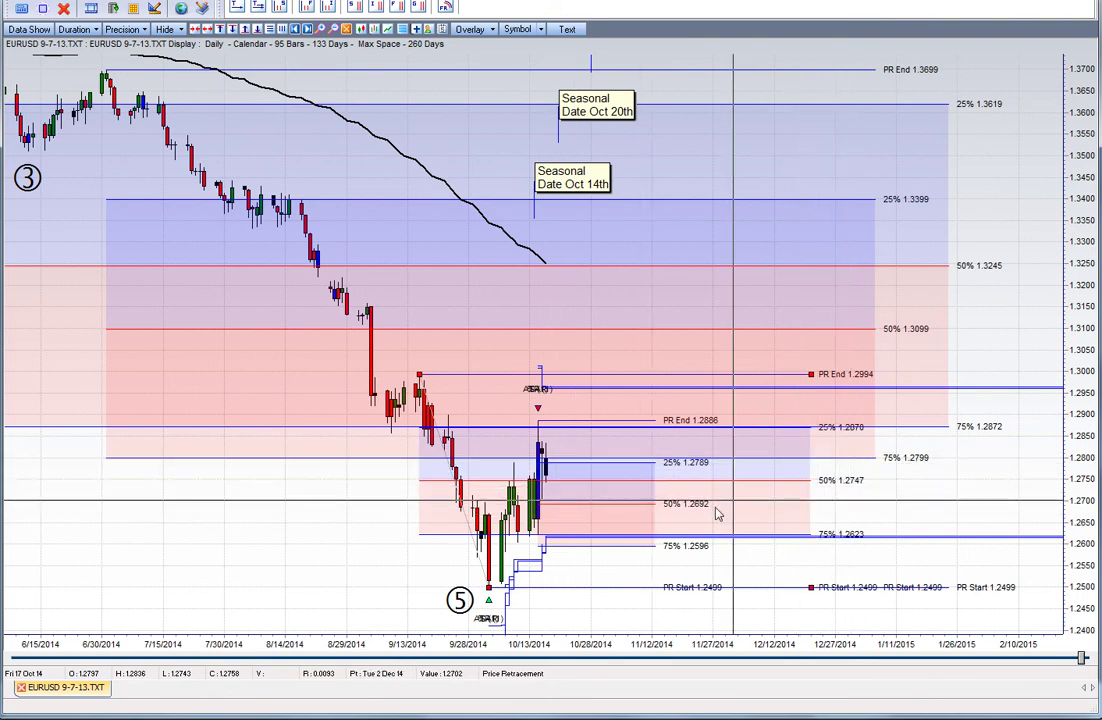
pyautogui.moveTo(695, 518); pyautogui.dragTo(627, 531)
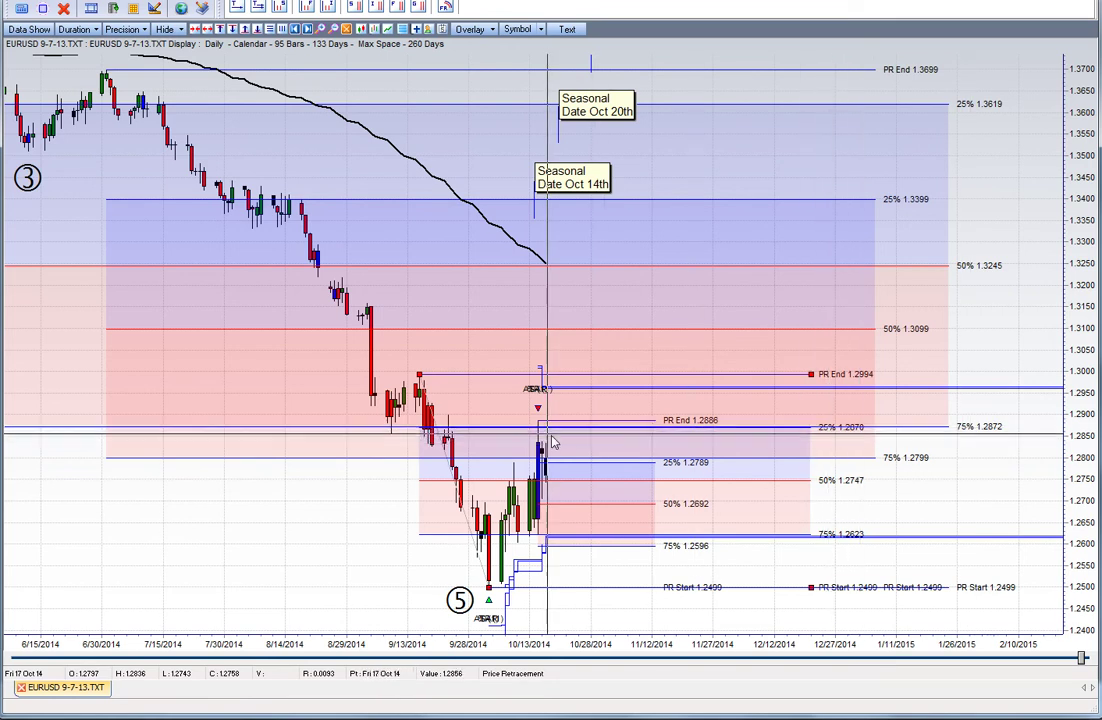
pyautogui.moveTo(662, 465); pyautogui.dragTo(795, 492)
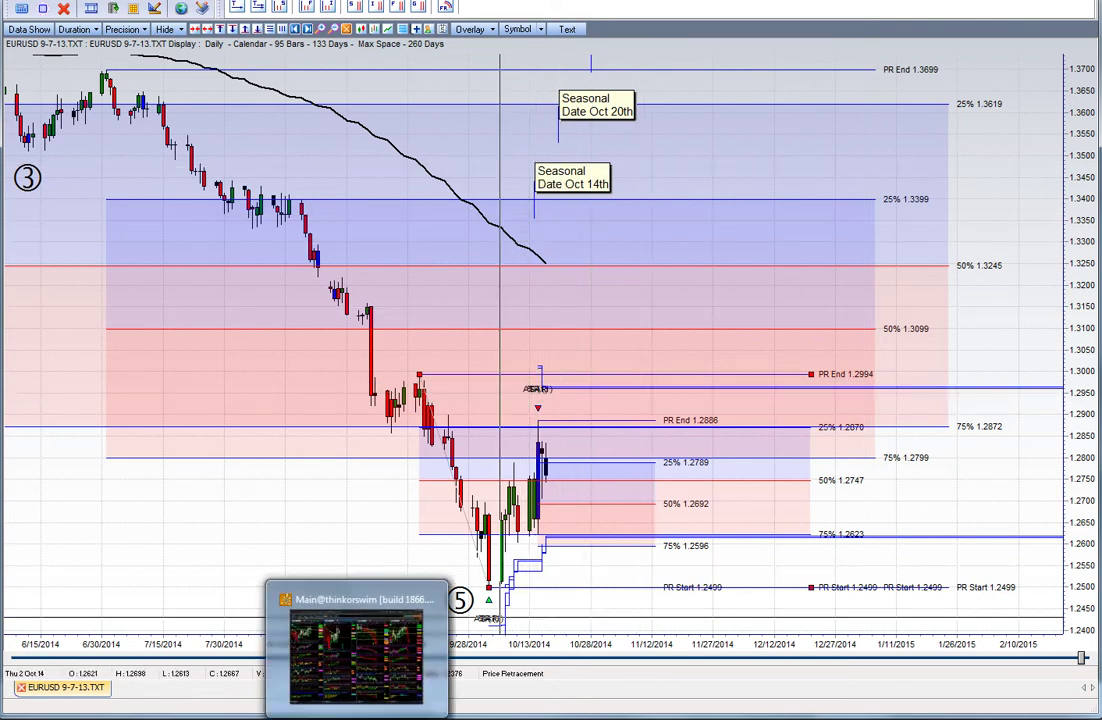
# Switch to thinkorswim and review EUR/USD in the multi-timeframe charts and on the Prophet chart with arcs and angles.
pyautogui.click(368, 683)
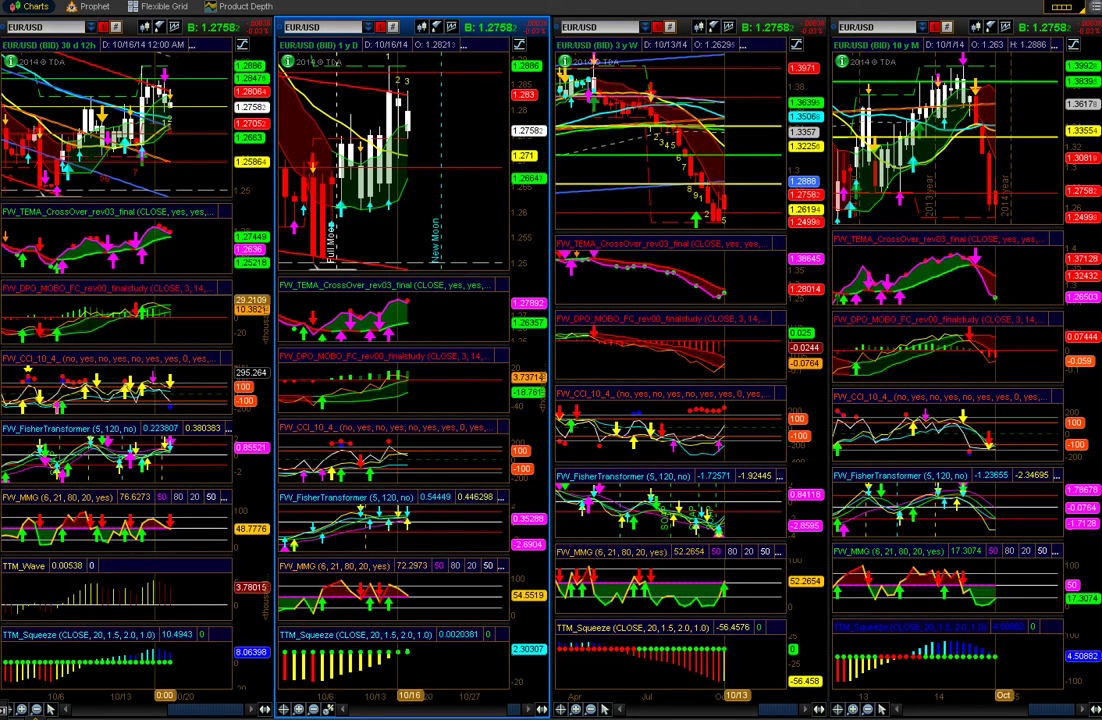
pyautogui.click(94, 7)
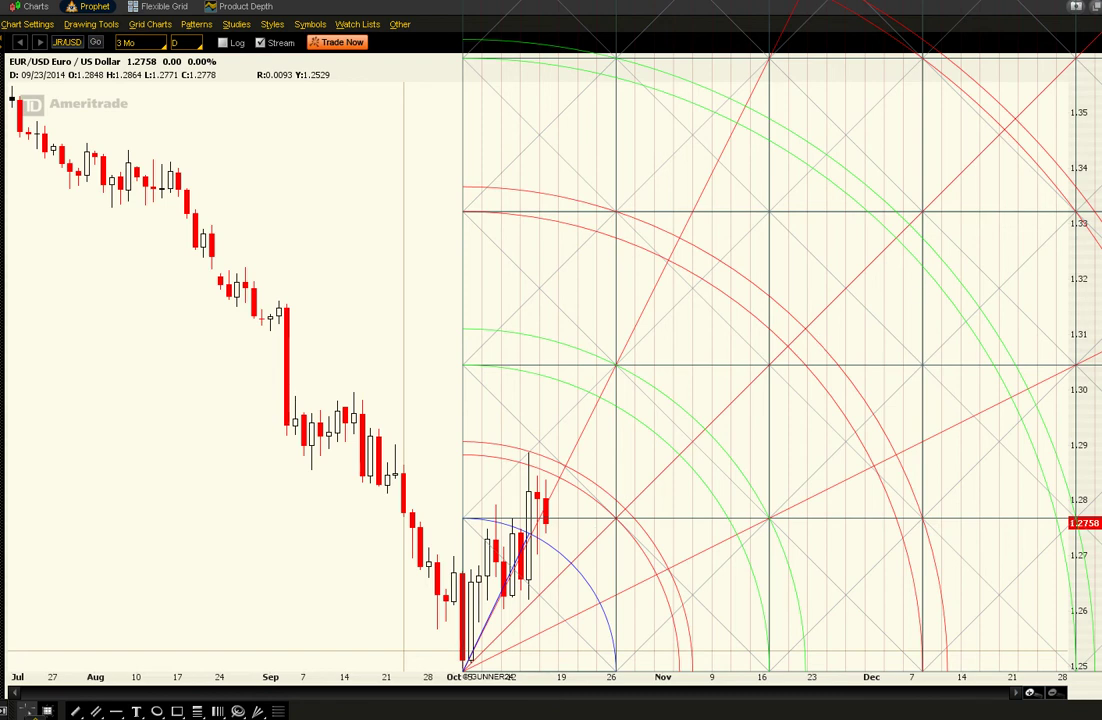
pyautogui.press('Delete')
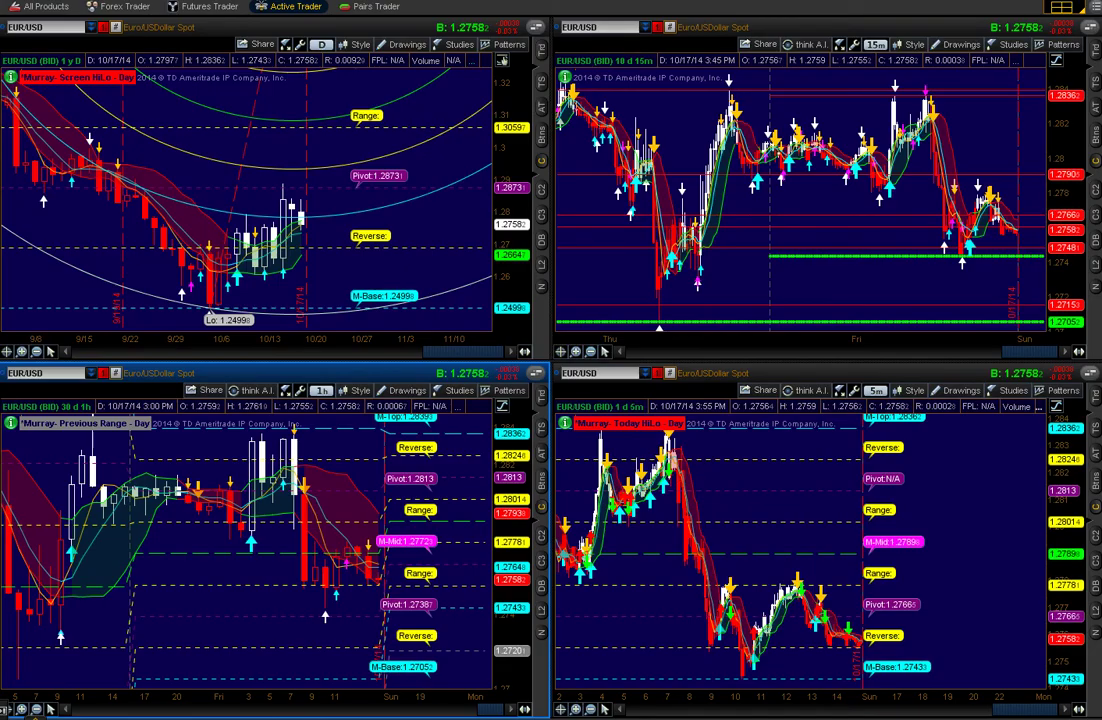
# Examine the Forex Trader's monthly EUR/USD chart from the October 2000 low through the 1.6037 high to the latest bars.
pyautogui.click(122, 6)
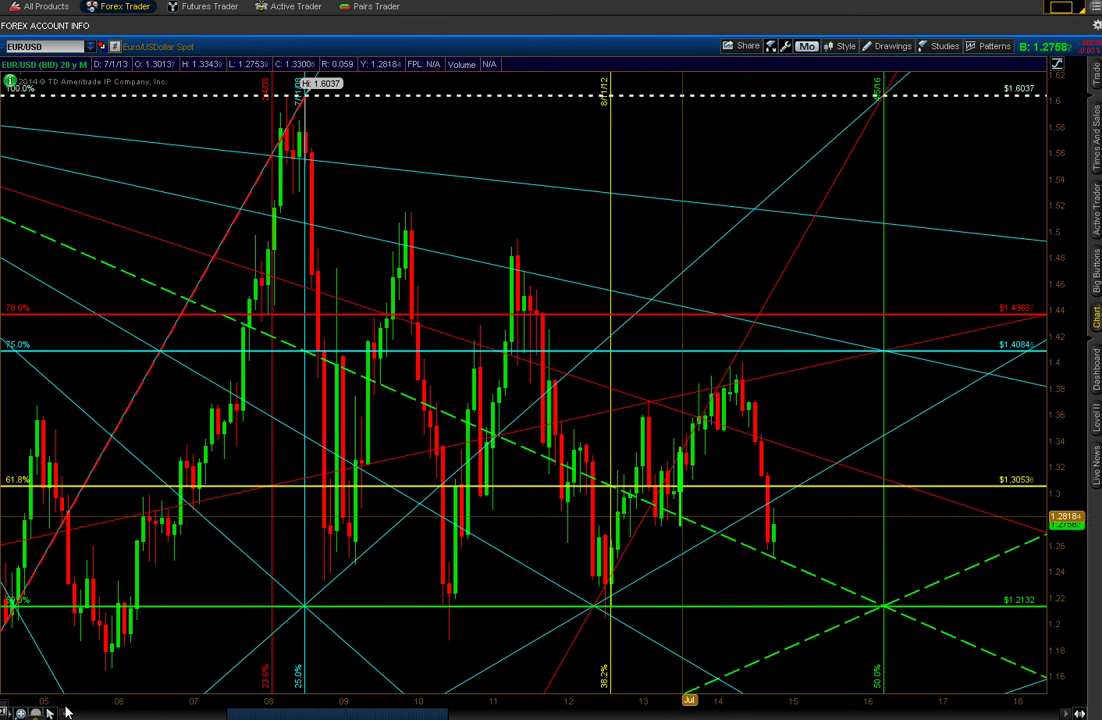
pyautogui.moveTo(232, 714); pyautogui.dragTo(118, 715)
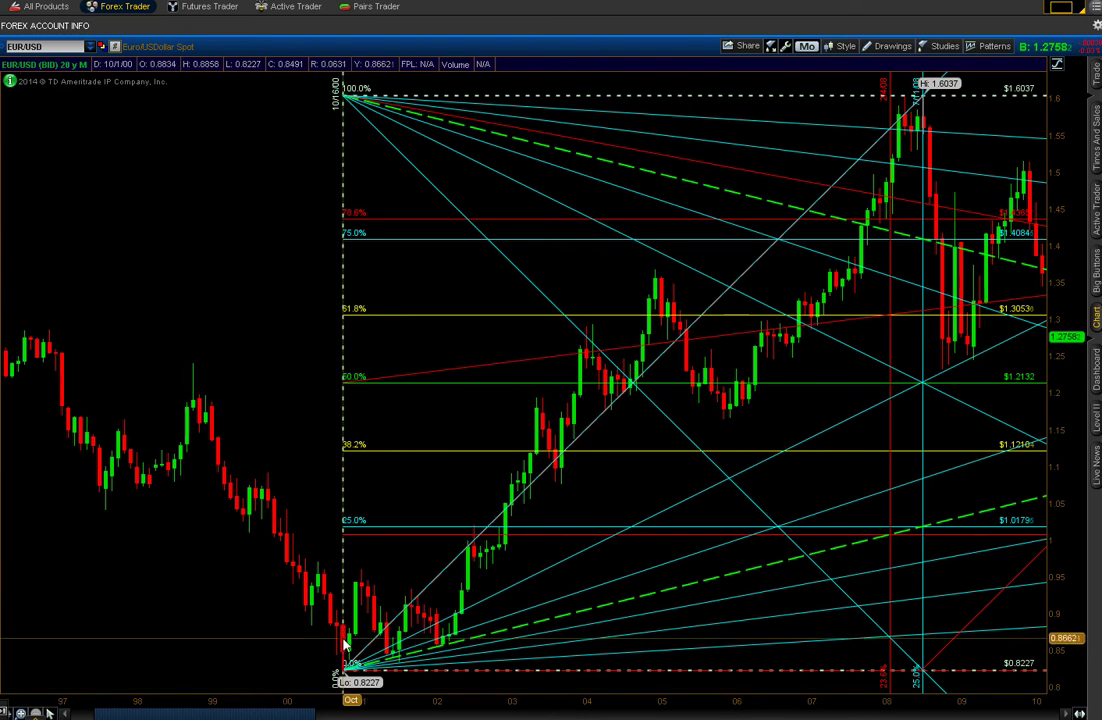
pyautogui.moveTo(344, 645)
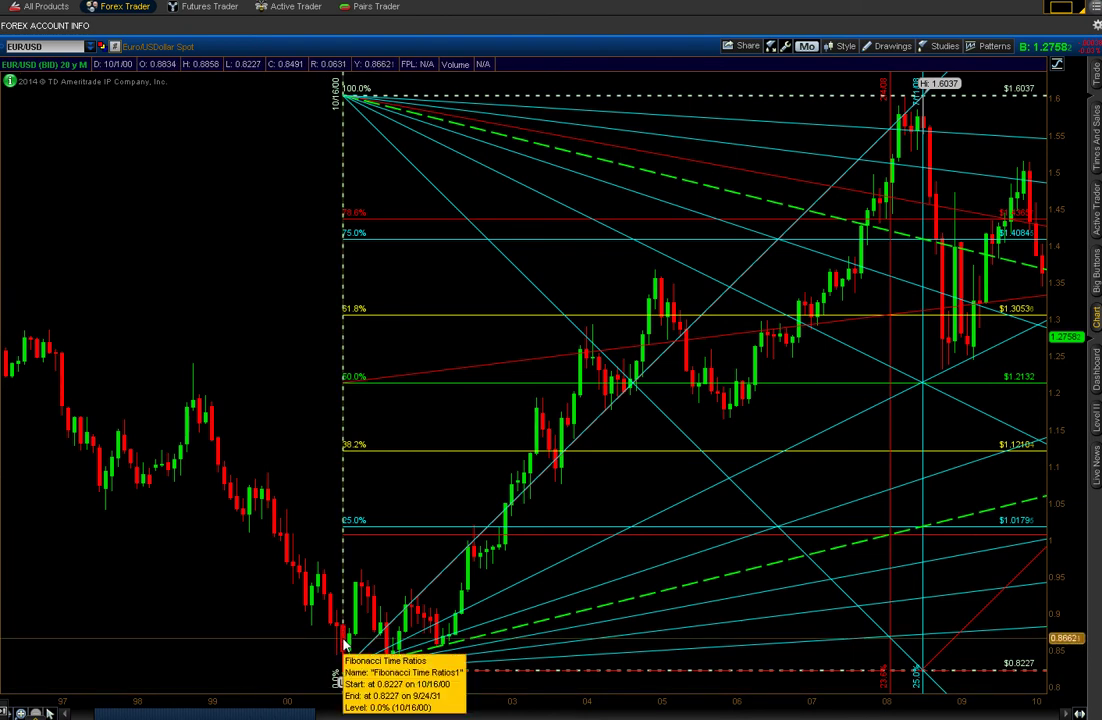
pyautogui.click(344, 645)
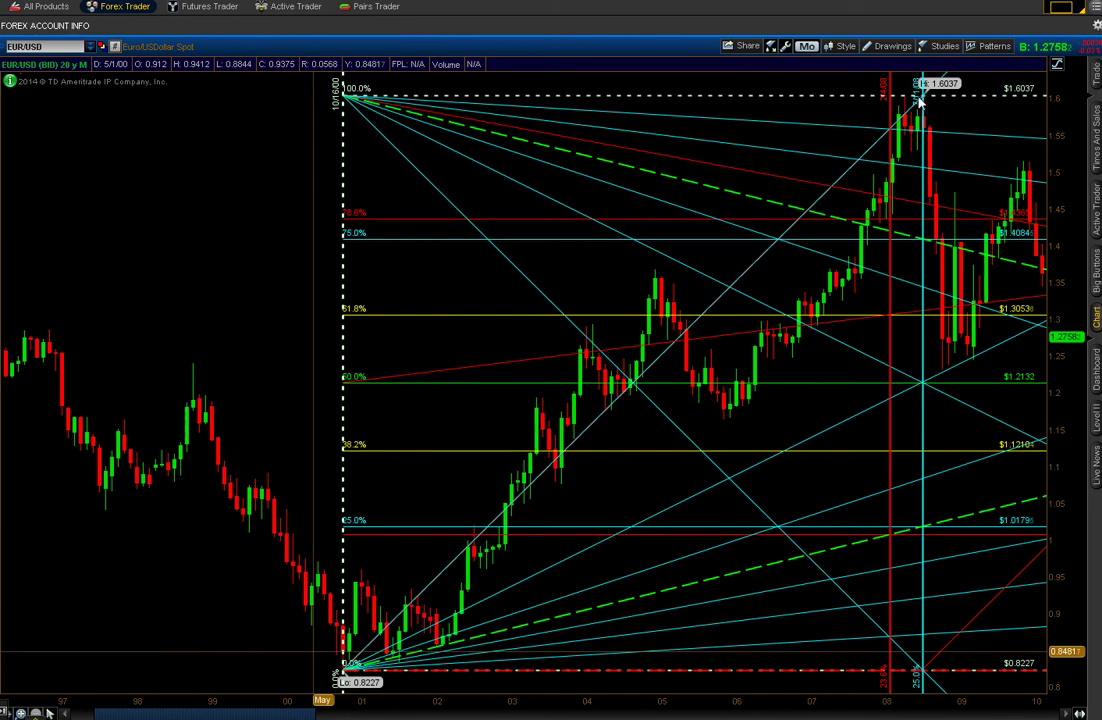
pyautogui.hscroll(5, 922, 102)
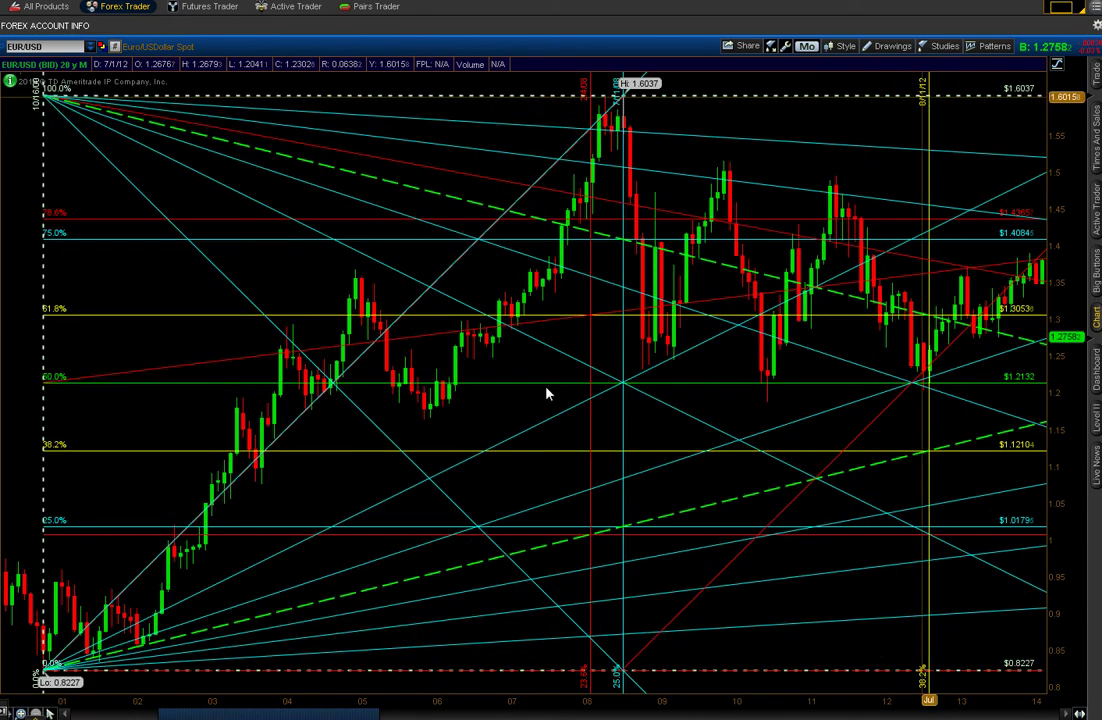
pyautogui.hscroll(10, 372, 712)
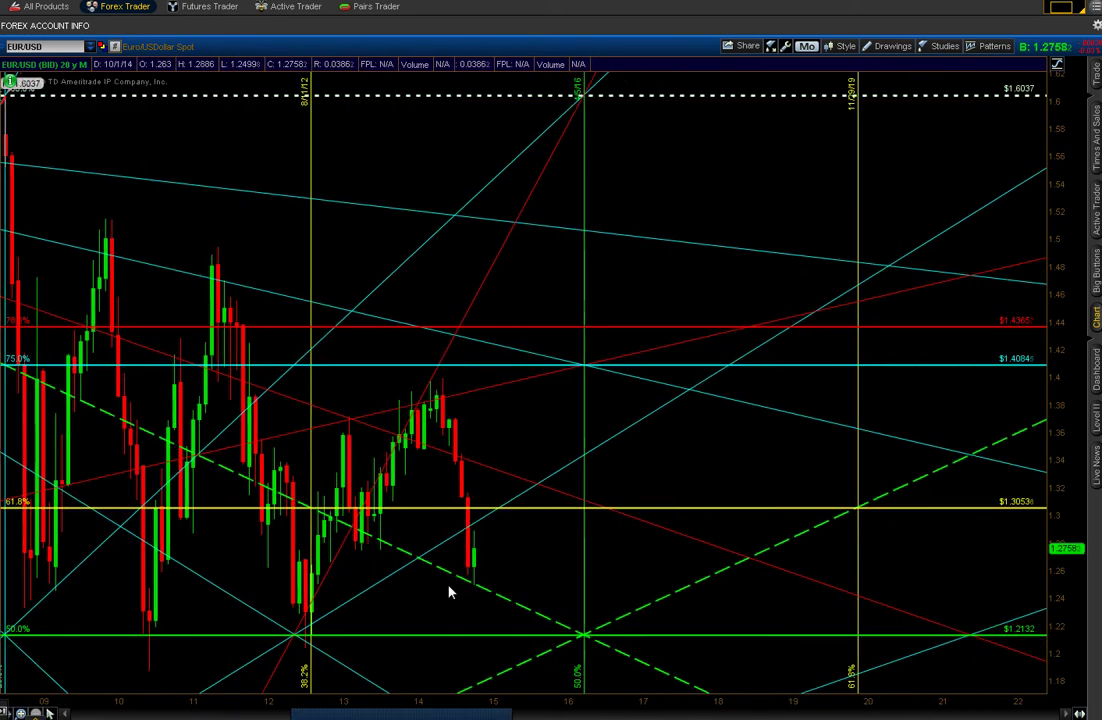
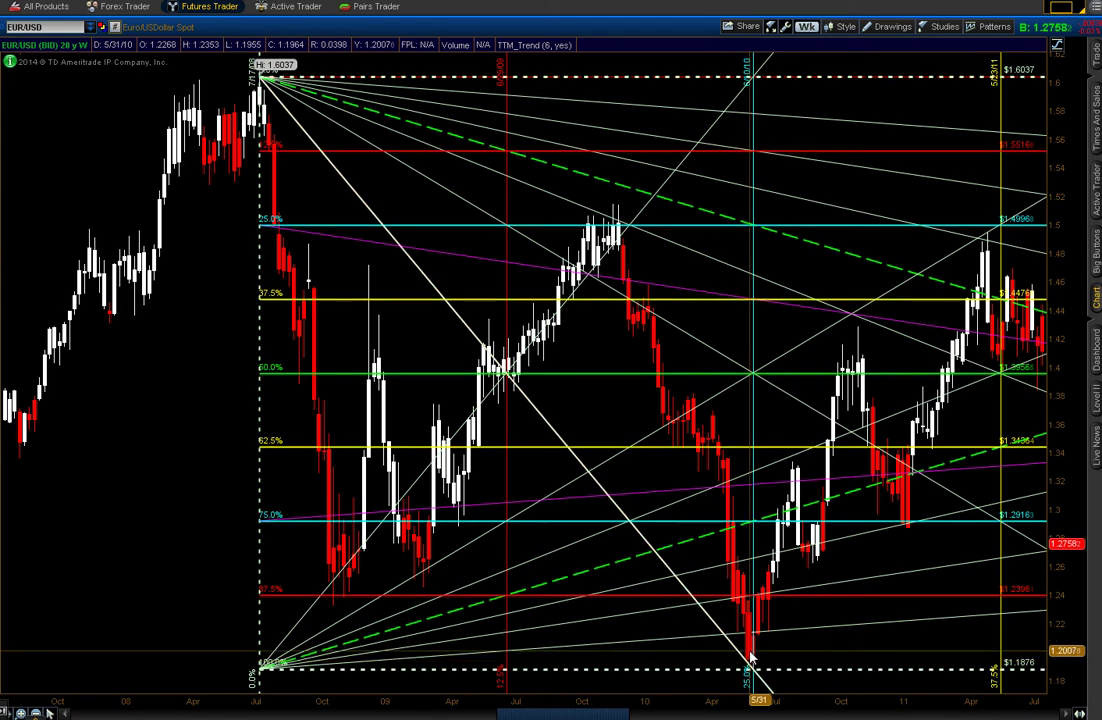
# Review the weekly EUR/USD price and time grid up to October 2014, and open the Active Trader's four EUR/USD charts.
pyautogui.moveTo(603, 713); pyautogui.dragTo(700, 714)
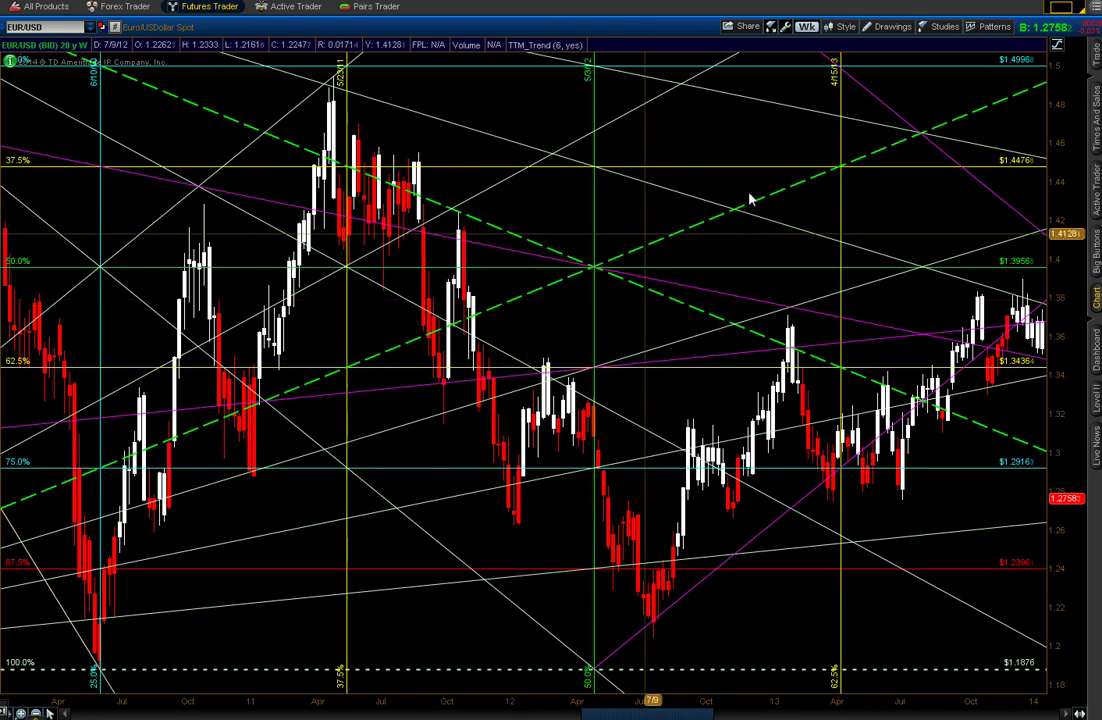
pyautogui.moveTo(652, 713); pyautogui.dragTo(760, 713)
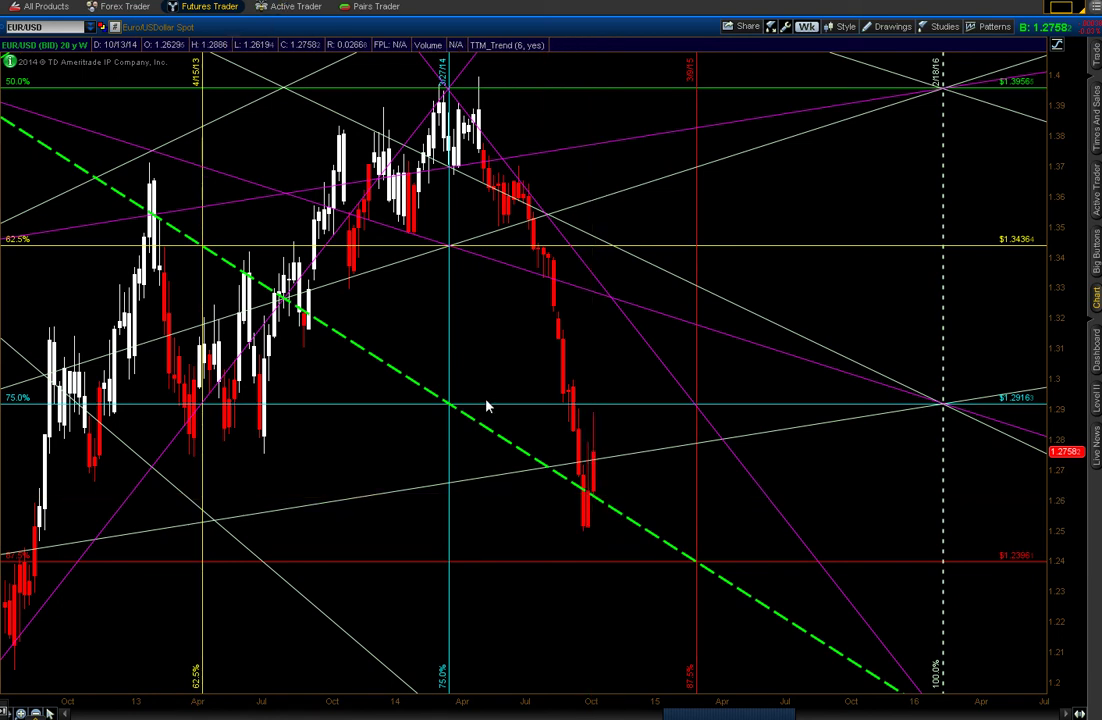
pyautogui.click(288, 8)
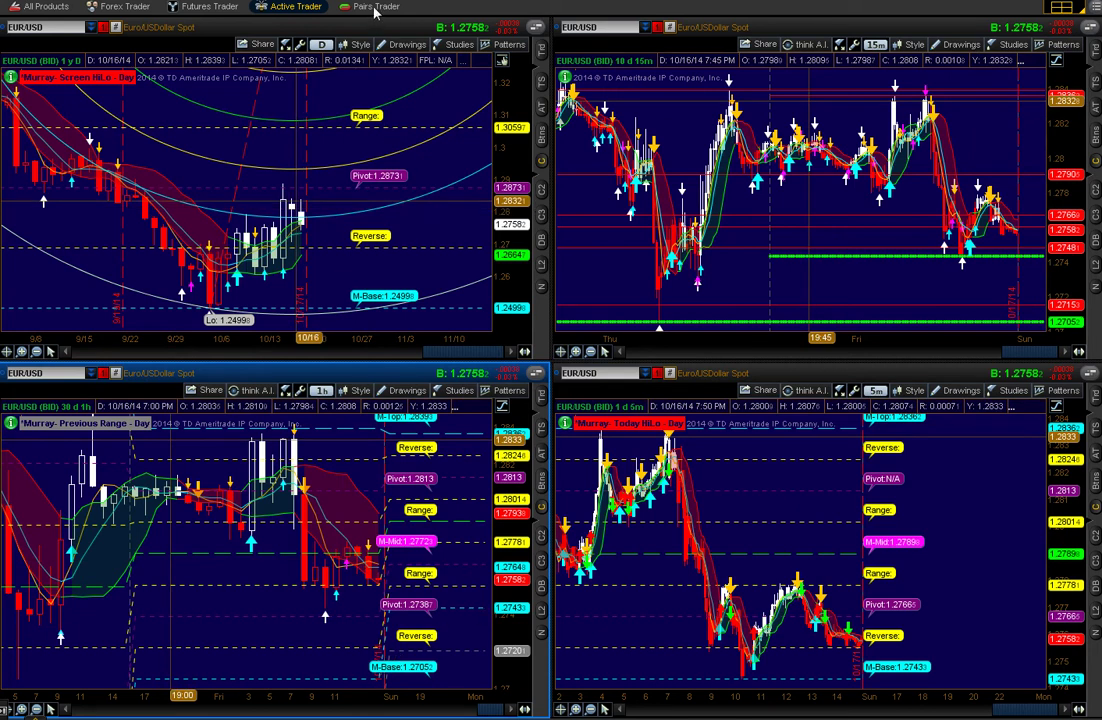
# Open the Pairs Trader's weekly US Dollar Index chart and examine its latest bars against the price, time and arc grid.
pyautogui.click(376, 7)
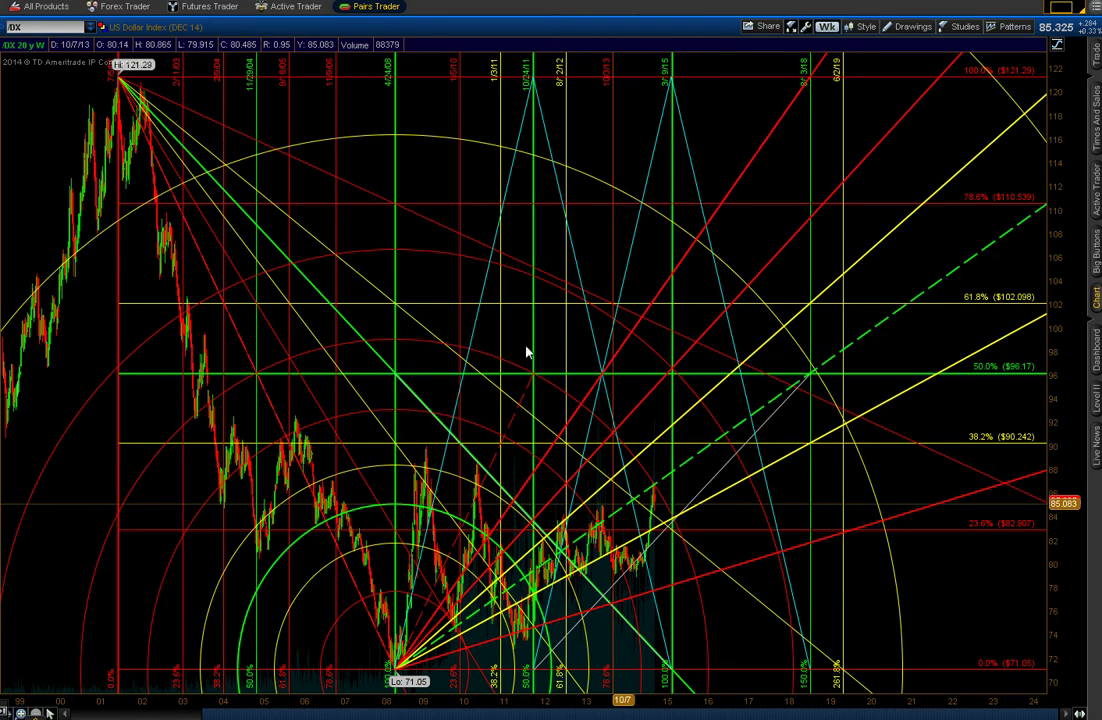
pyautogui.moveTo(737, 595); pyautogui.dragTo(519, 587)
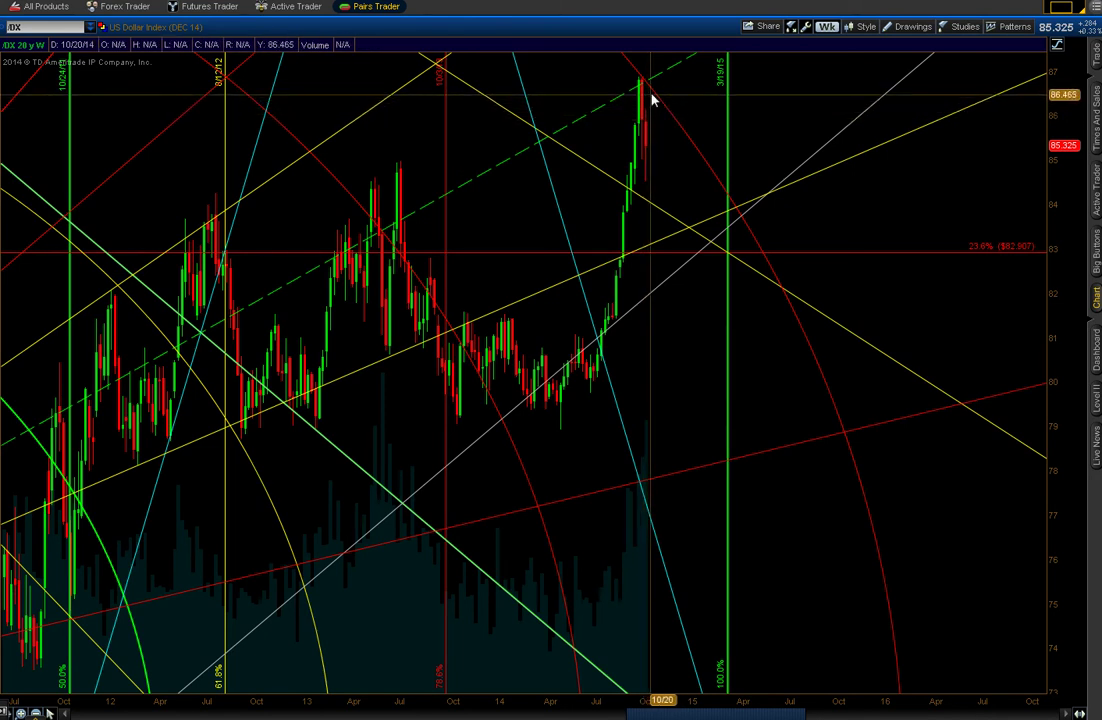
pyautogui.moveTo(650, 93)
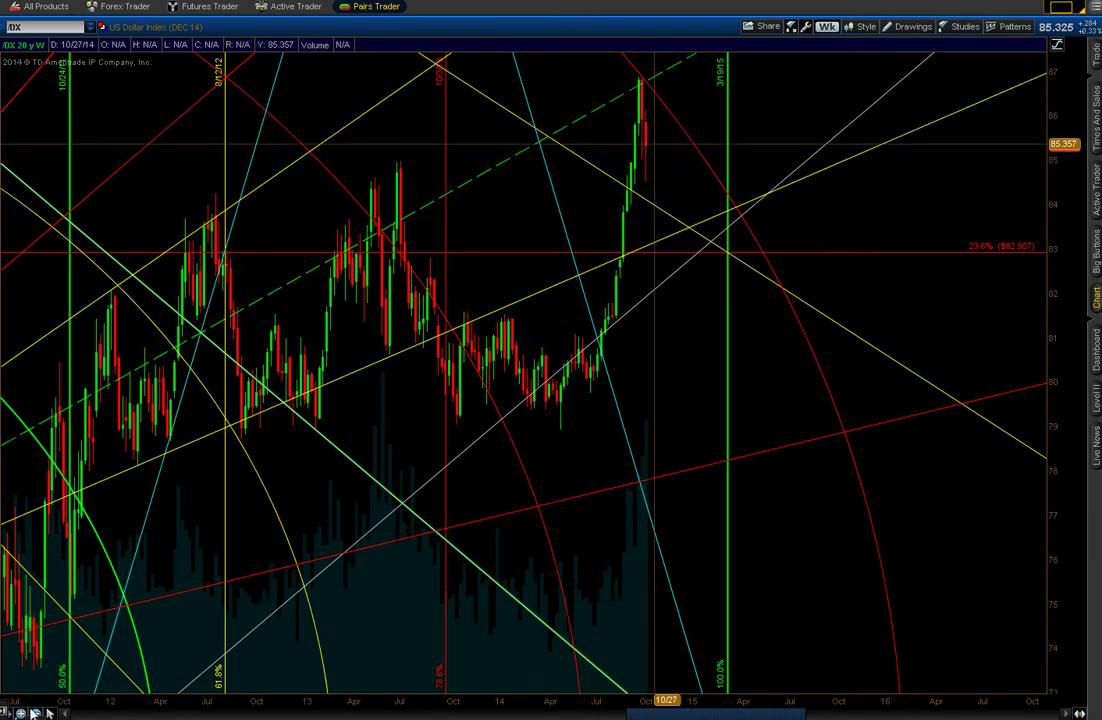
pyautogui.click(33, 712)
pyautogui.click(33, 712)
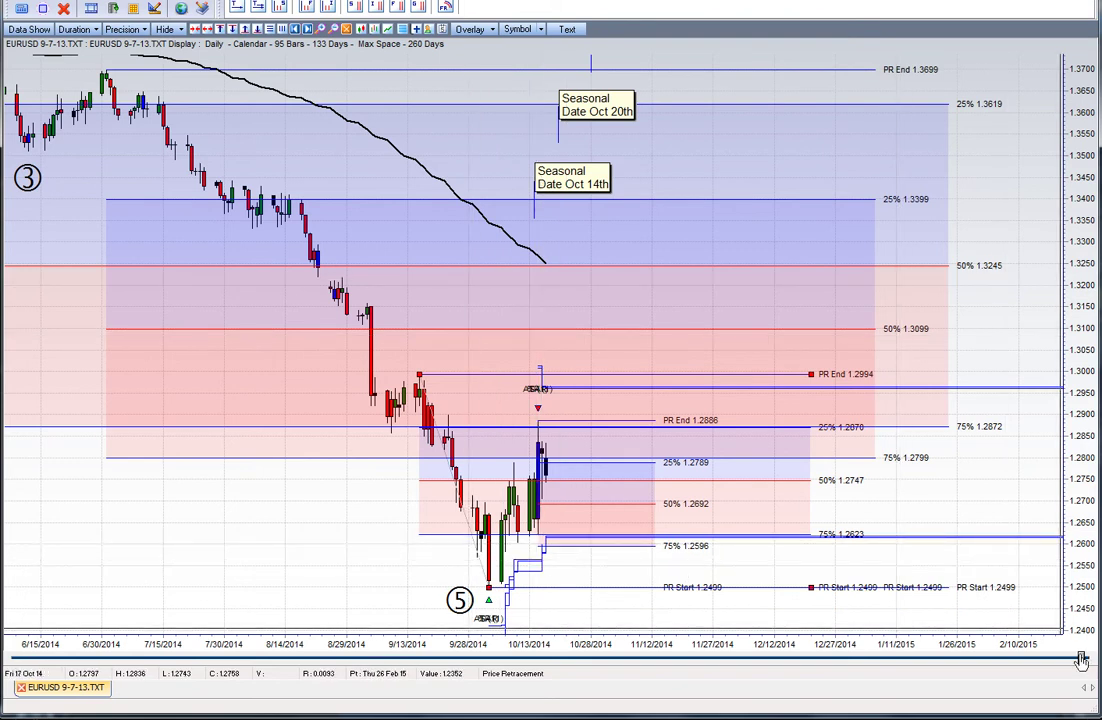
# Extend the daily EUR/USD retracement chart to include the October 28th seasonal date, and return to thinkorswim's US Dollar Index chart.
pyautogui.scroll(-3, 1080, 660)
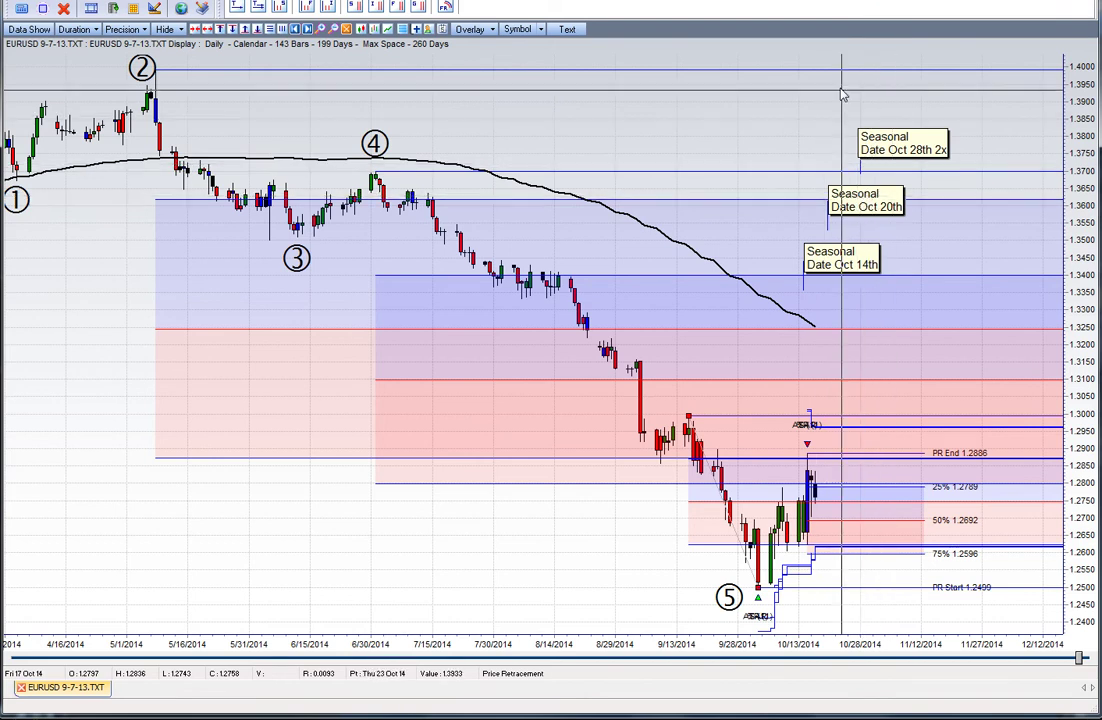
pyautogui.moveTo(405, 718)
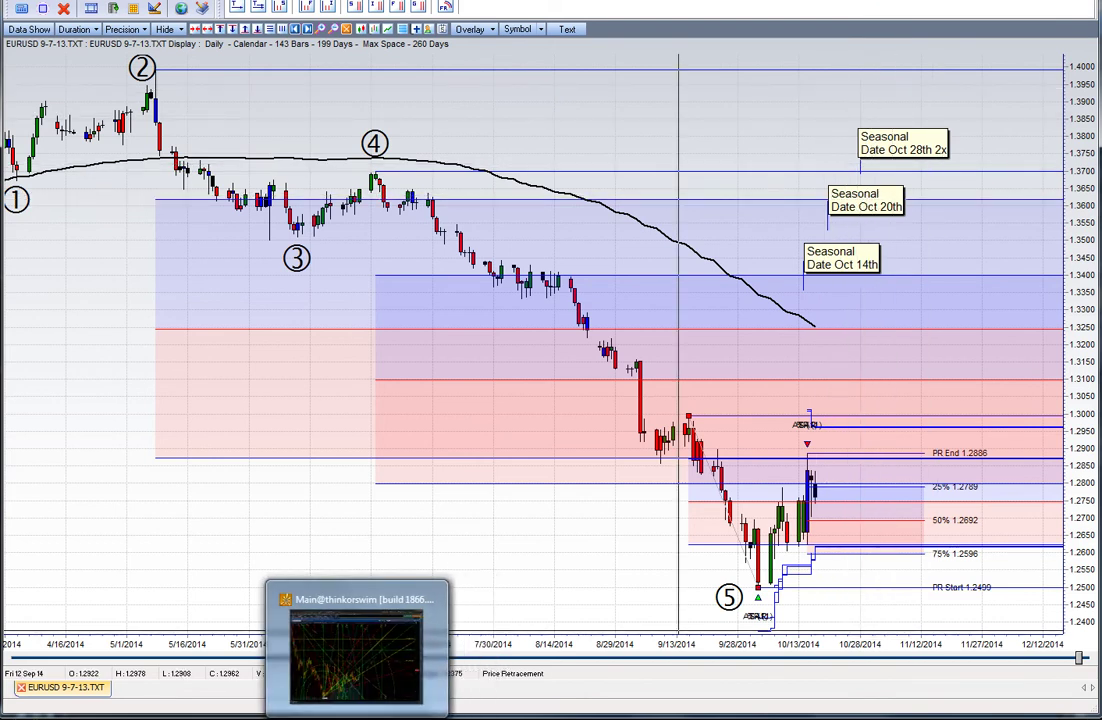
pyautogui.click(369, 716)
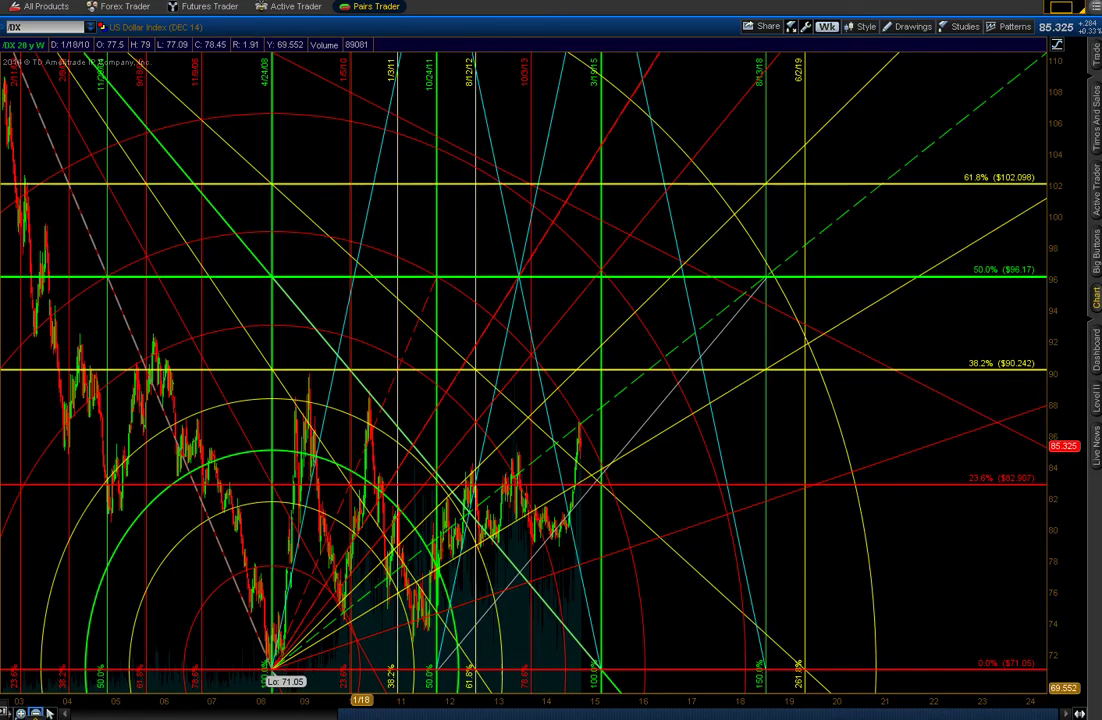
# Switch to the Timing Solution EUR/USD chart, review its curve overlay and May-to-October Fibonacci price and time grid, and clear them.
pyautogui.click(461, 716)
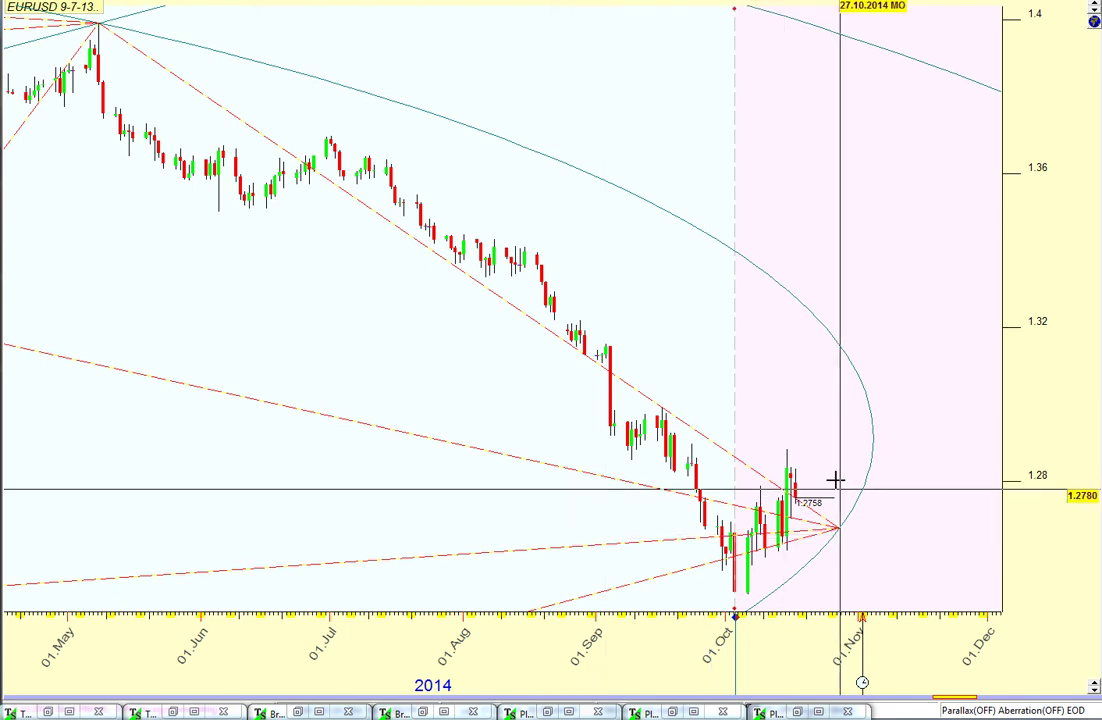
pyautogui.press('Escape')
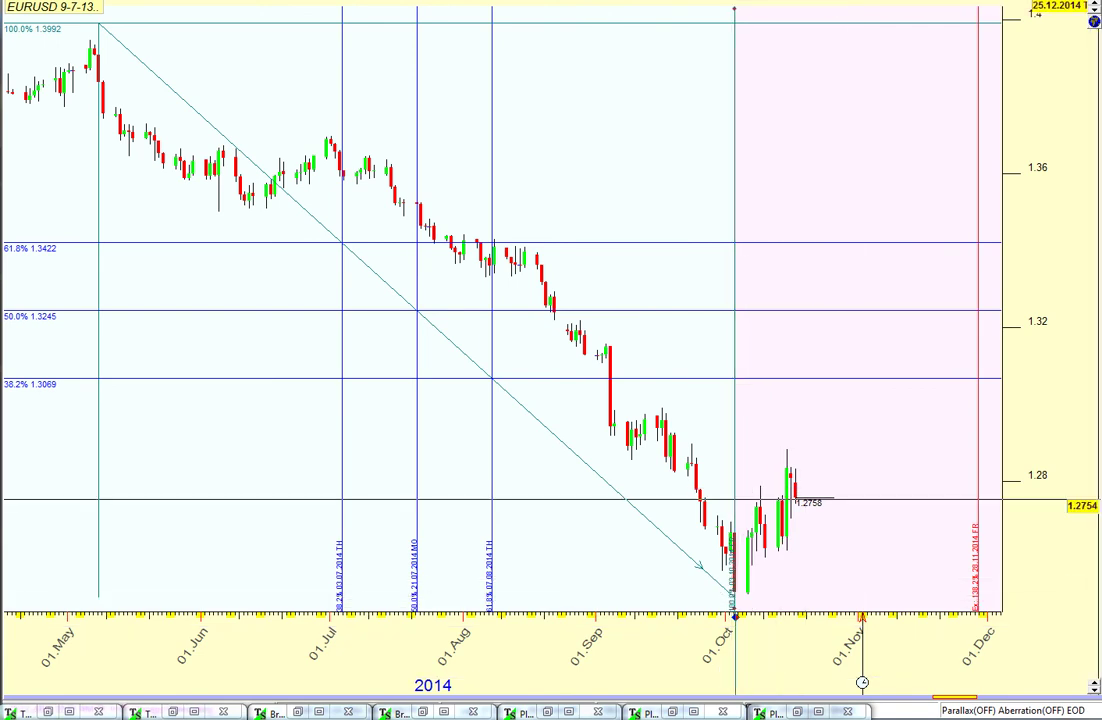
pyautogui.press('Delete')
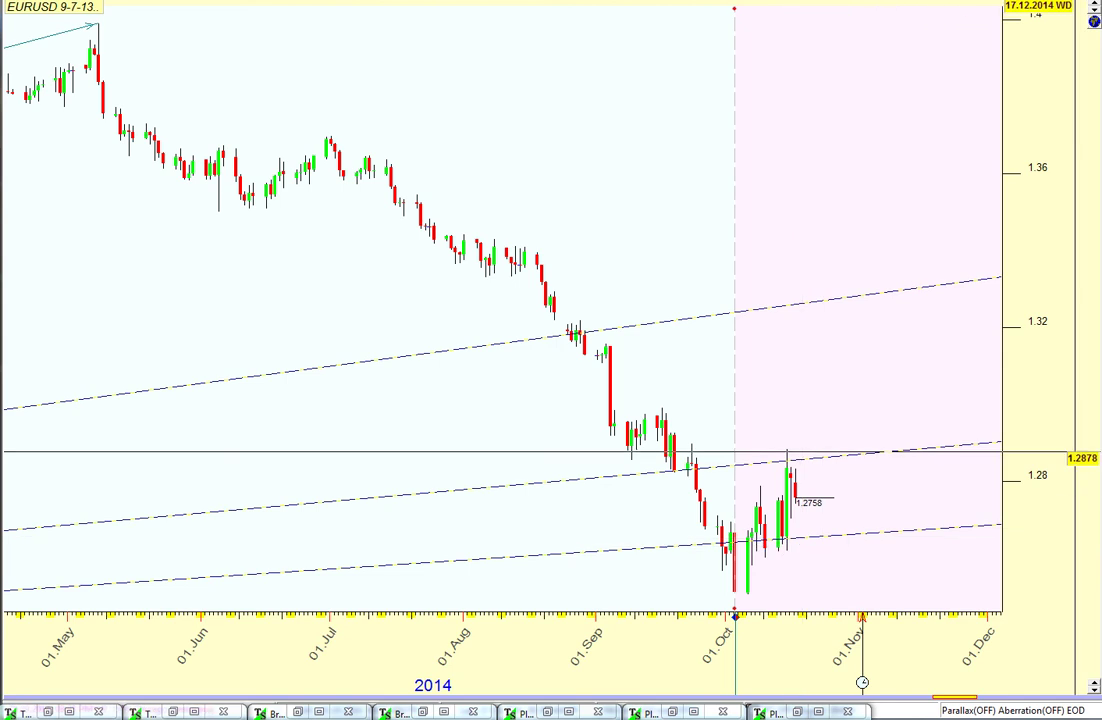
# Review the Moon 03°34' Virgo date lines and the Venus-Mars angle lines from the May high, clearing each overlay.
pyautogui.press('w')
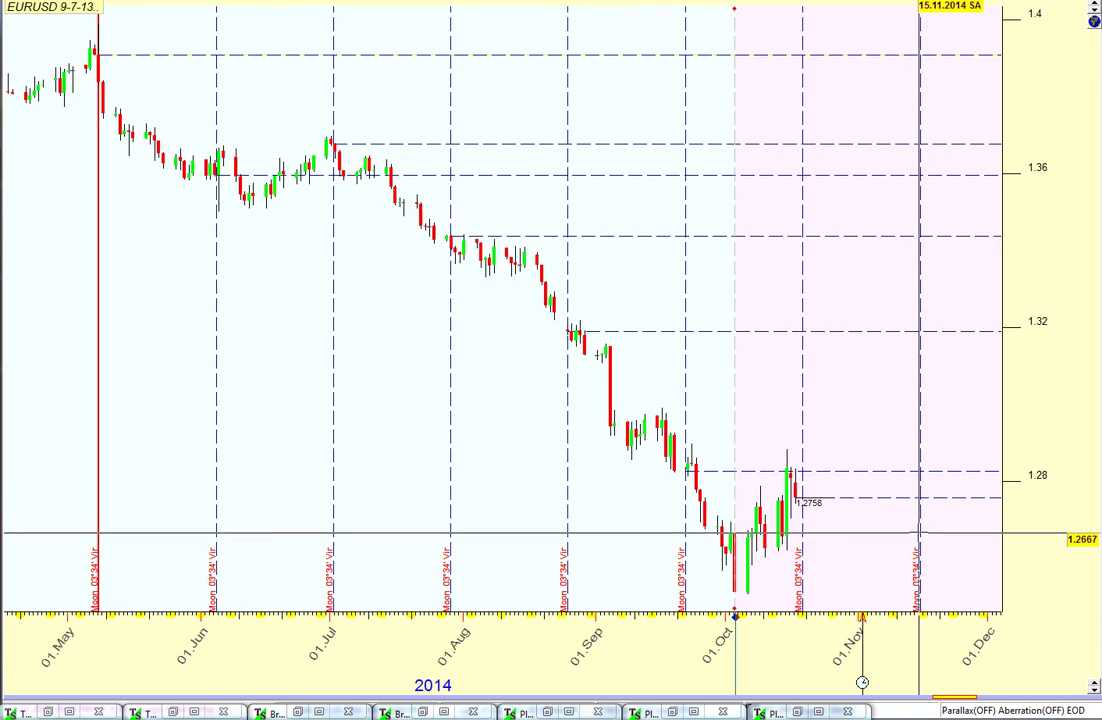
pyautogui.click(803, 498)
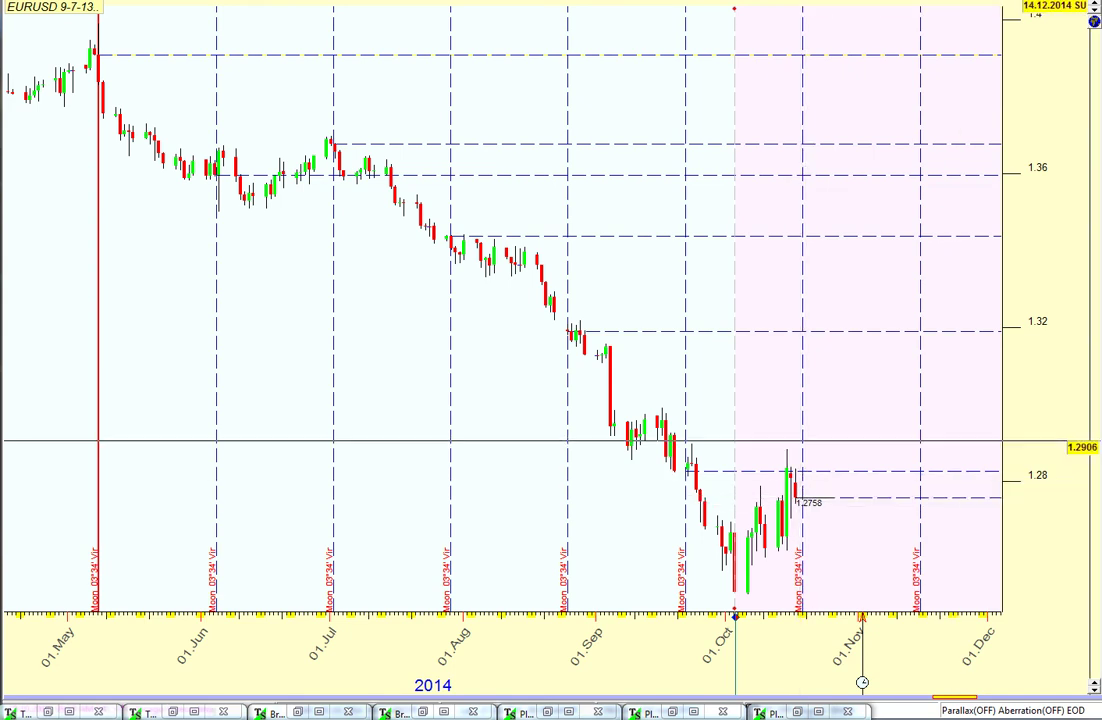
pyautogui.press('Delete')
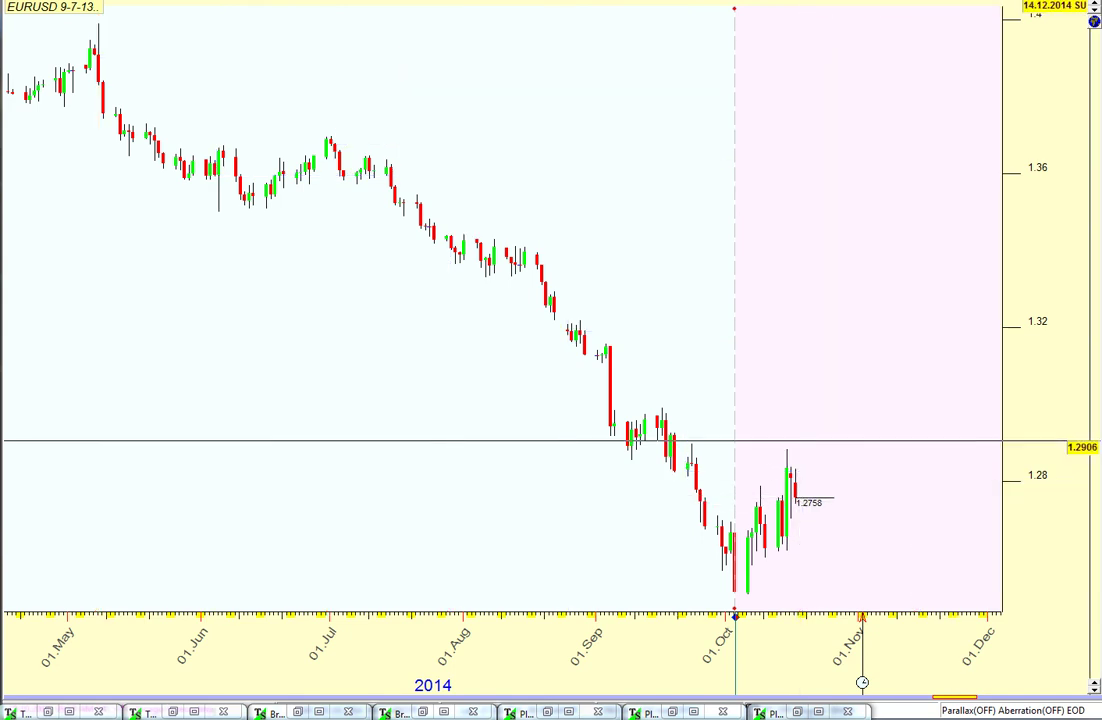
pyautogui.hotkey('ctrl', 'z')
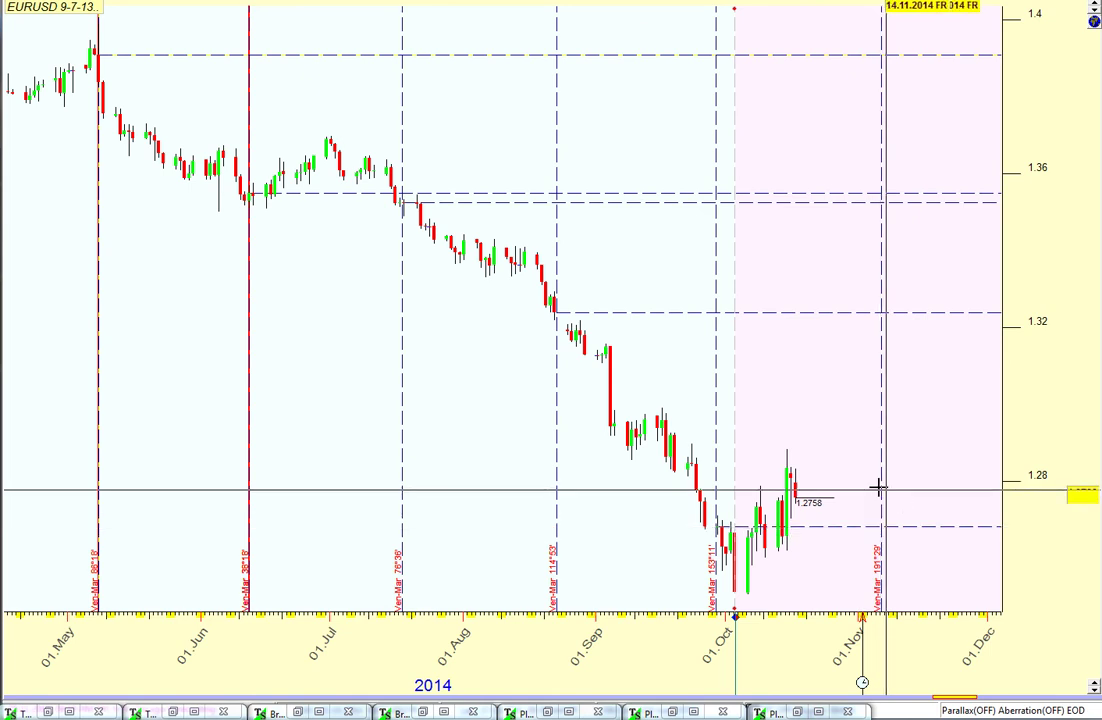
pyautogui.press('Delete')
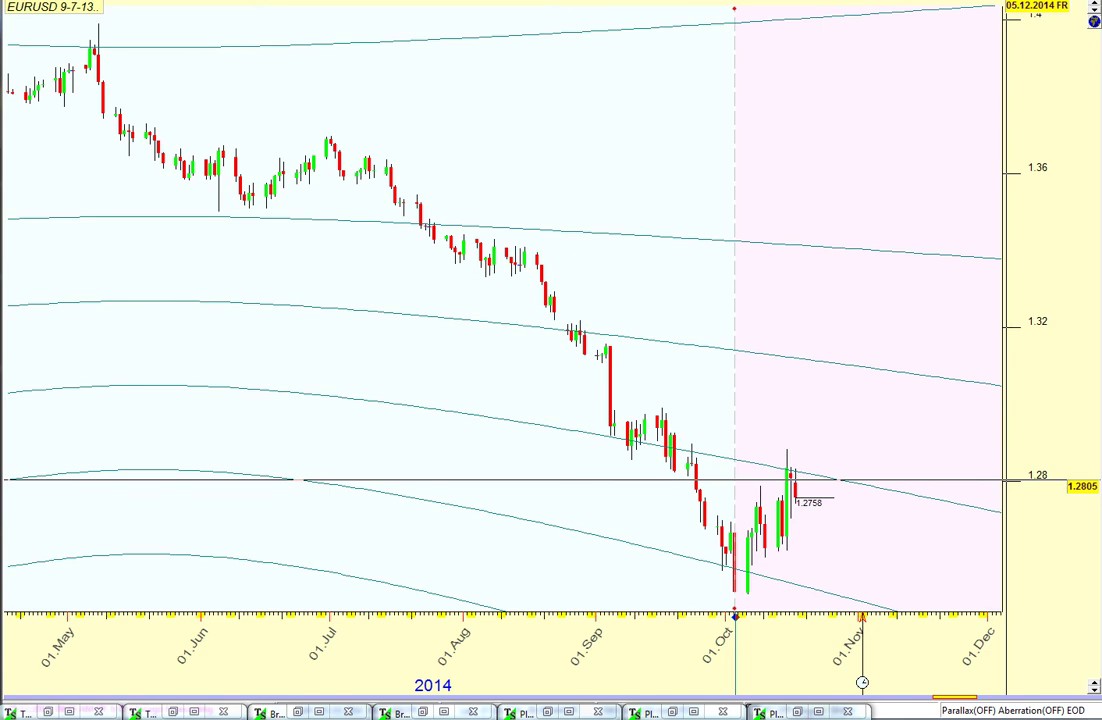
# Review the planetary curves, the September-October swing projection and the Moon and Venus-Mars lines from the October low, clearing each overlay.
pyautogui.press('Delete')
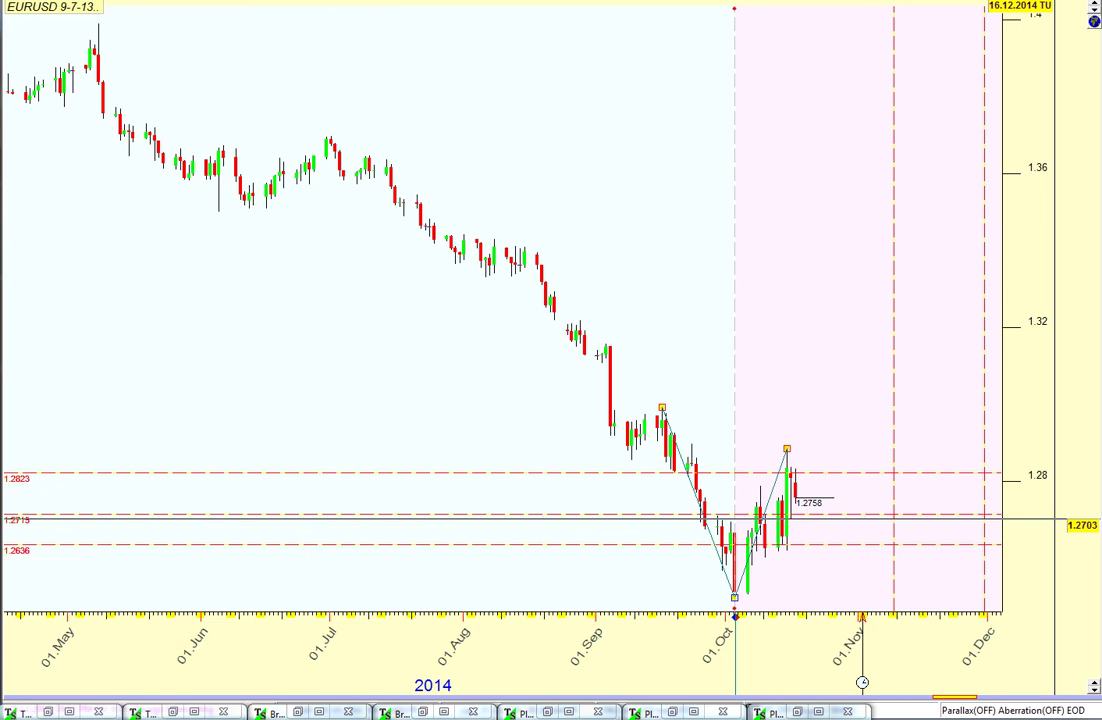
pyautogui.press('Delete')
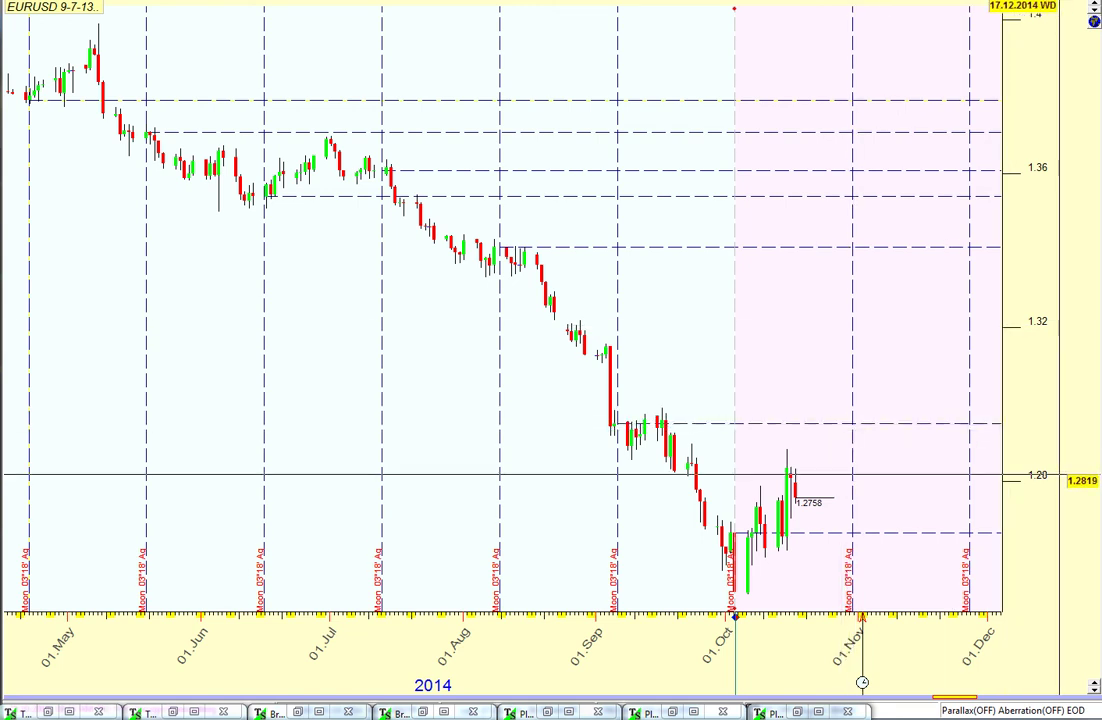
pyautogui.click(787, 468)
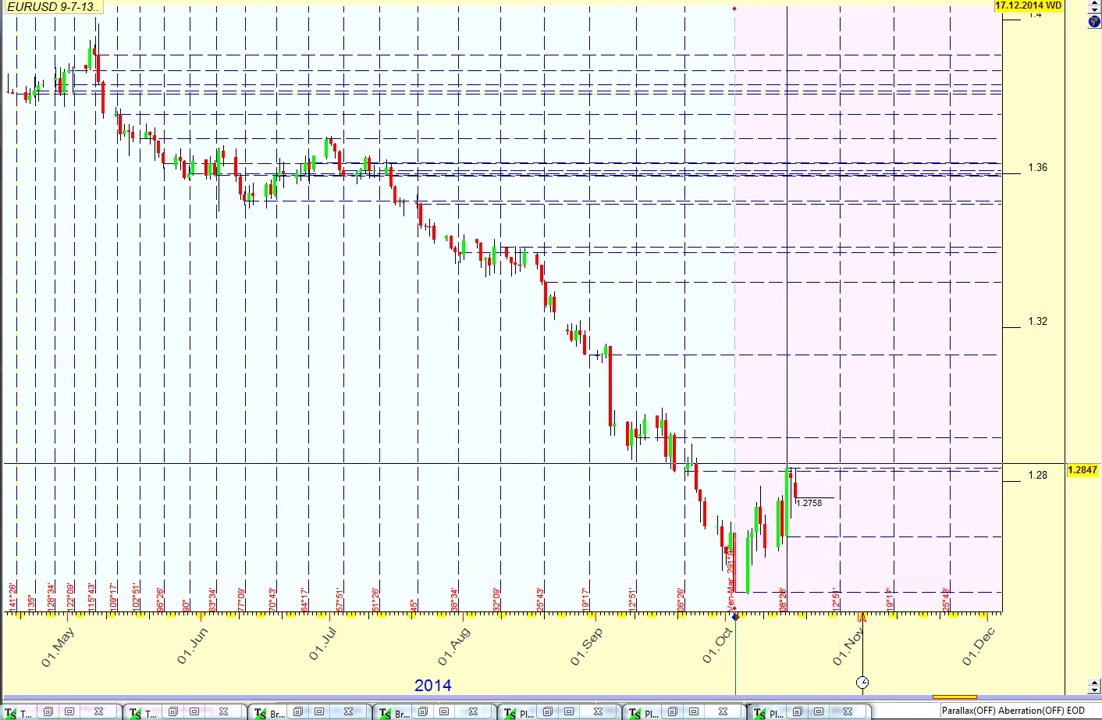
pyautogui.press('Delete')
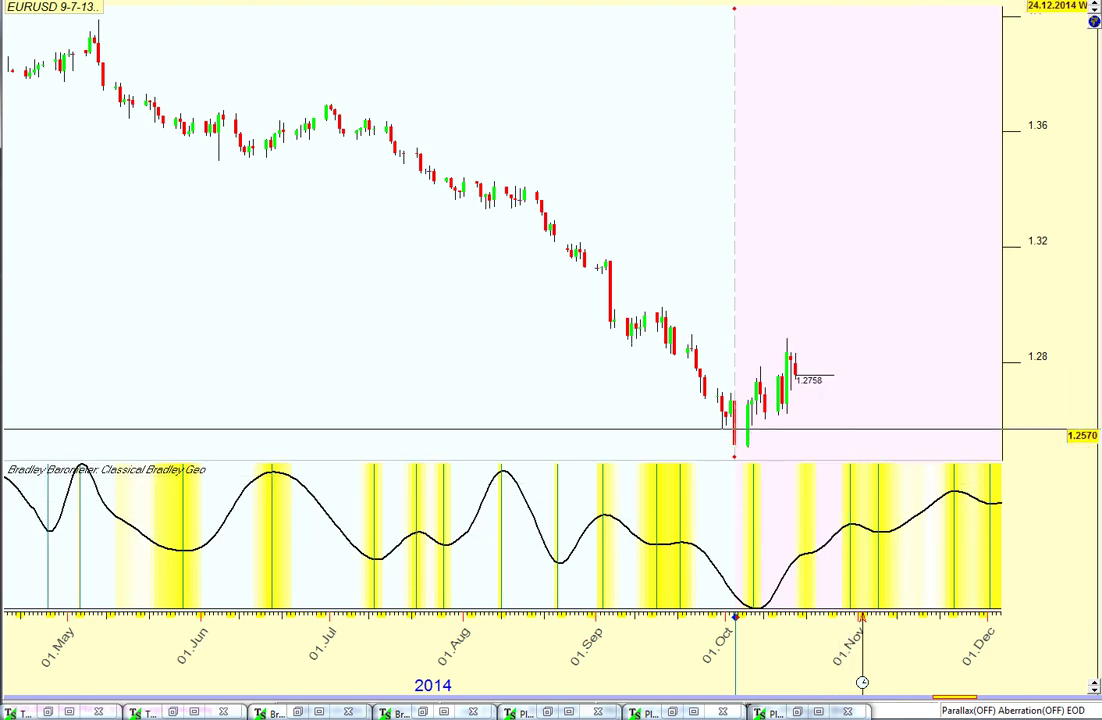
# Examine the Classical Bradley Geo barometer and the coloured planetary price lines on EUR/USD, clearing each set of overlays.
pyautogui.press('Delete')
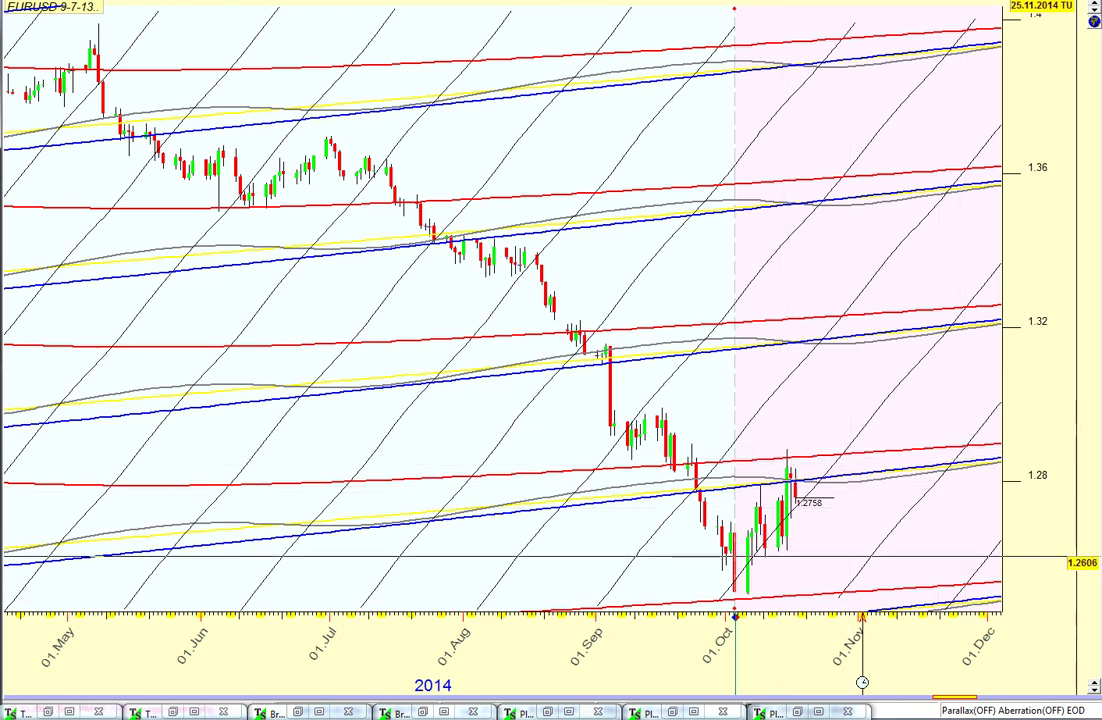
pyautogui.press('Delete')
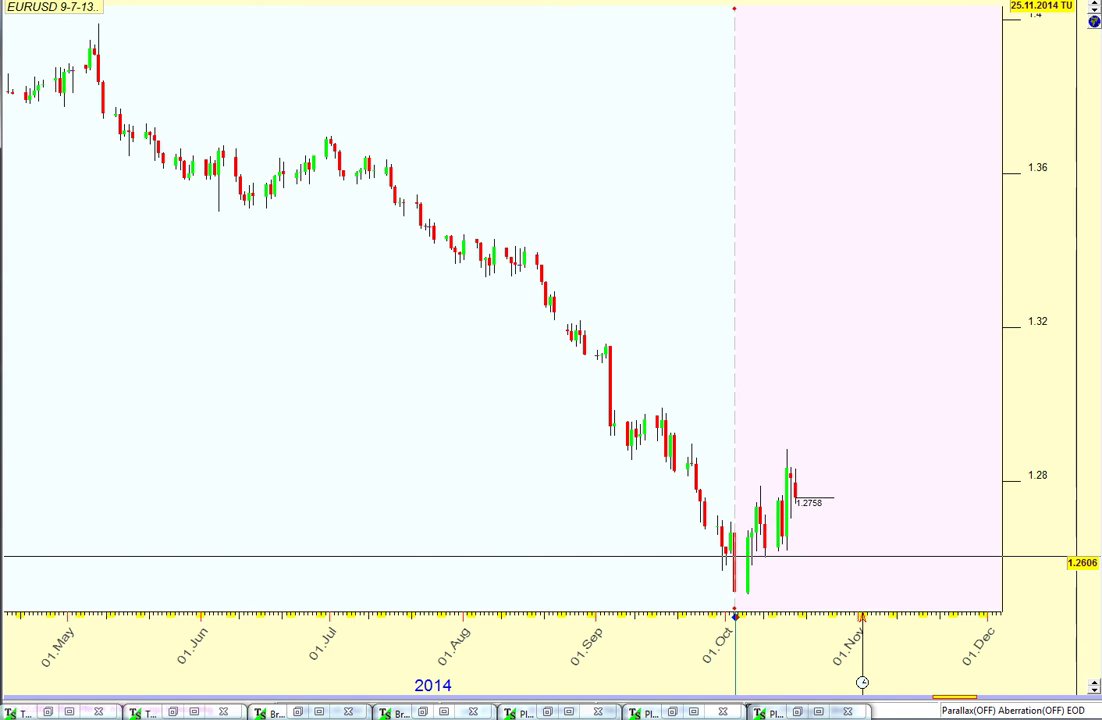
pyautogui.hotkey('ctrl', 'z')
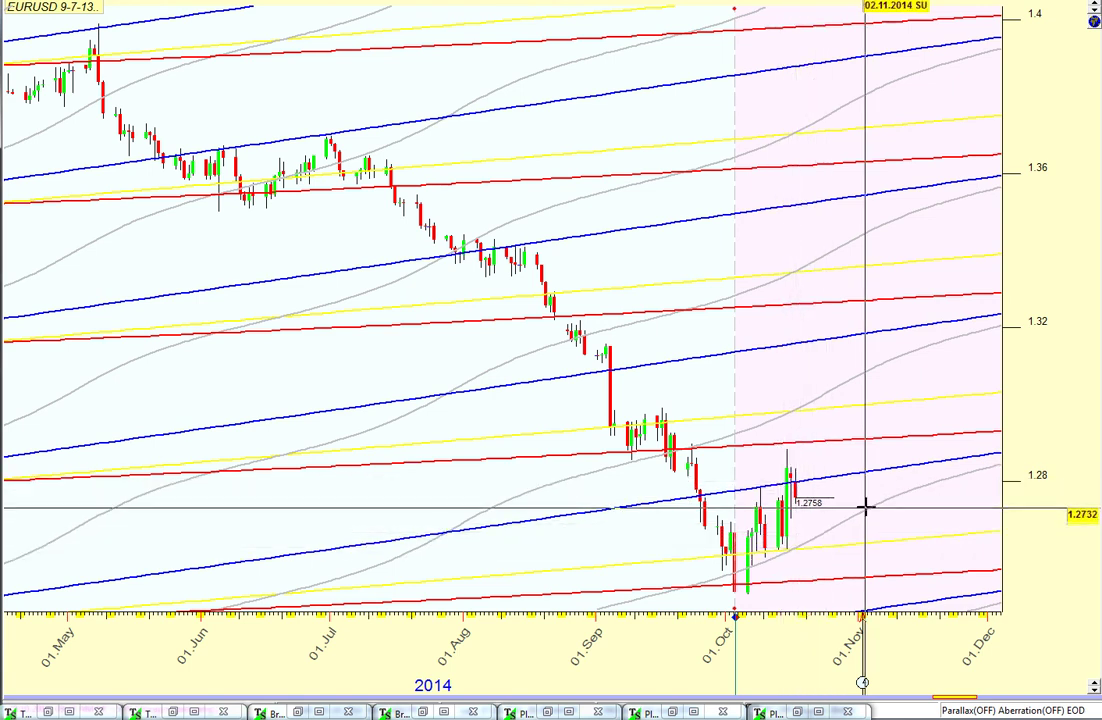
pyautogui.press('Delete')
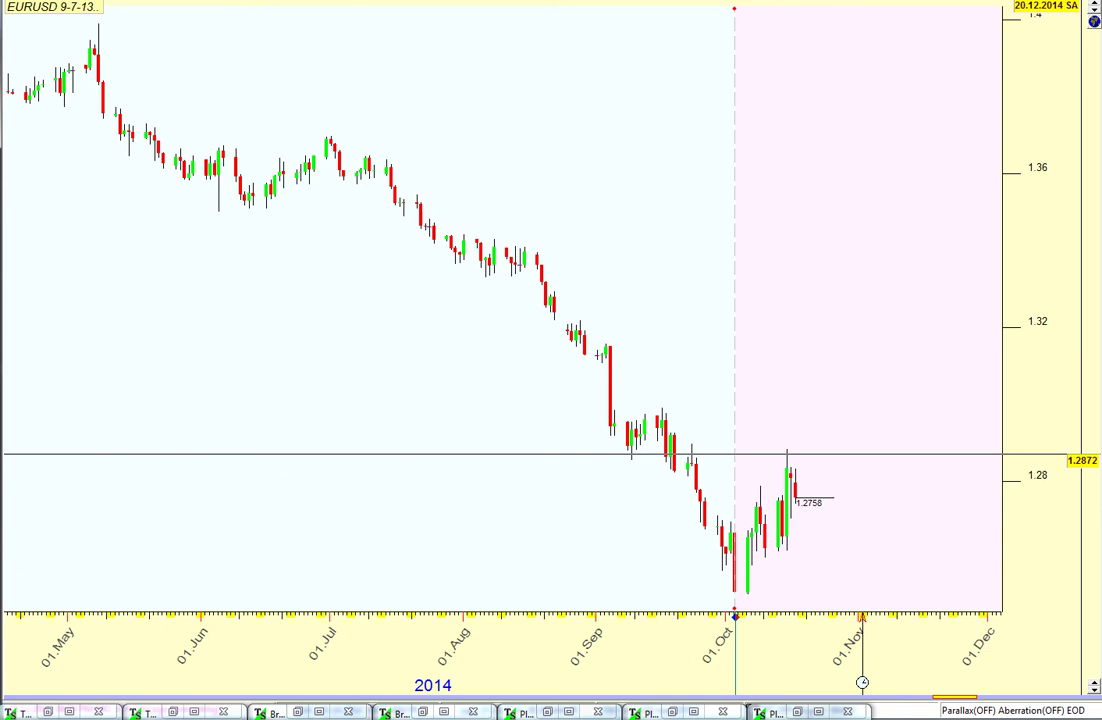
pyautogui.hotkey('ctrl', 'z')
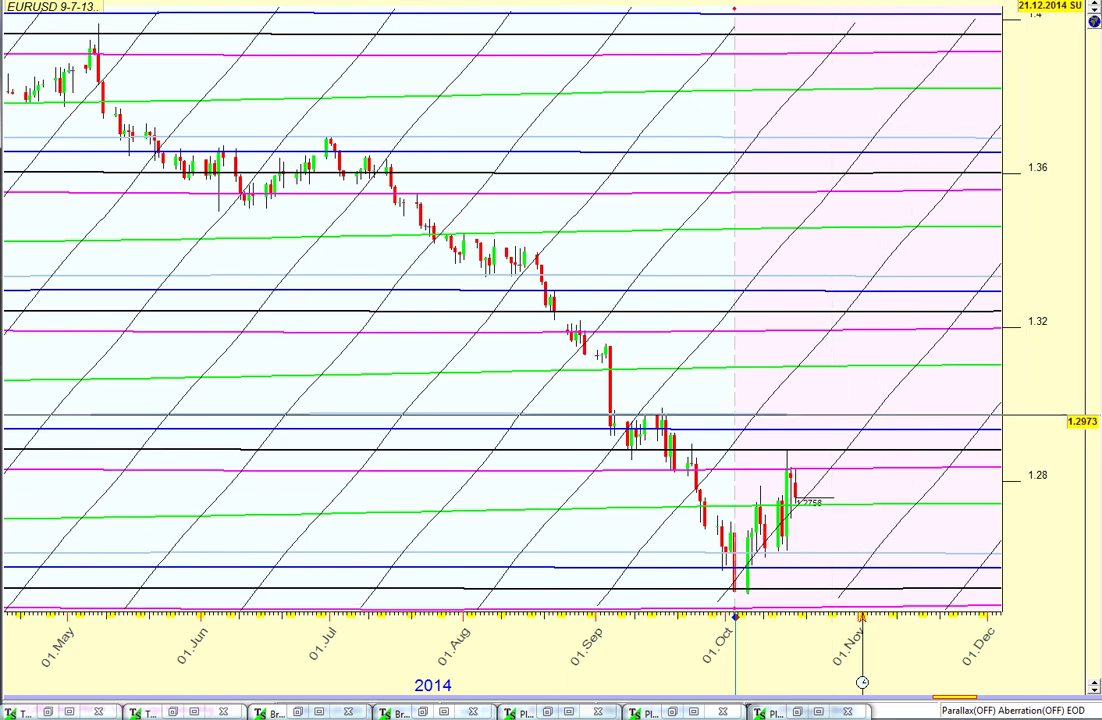
pyautogui.press('Delete')
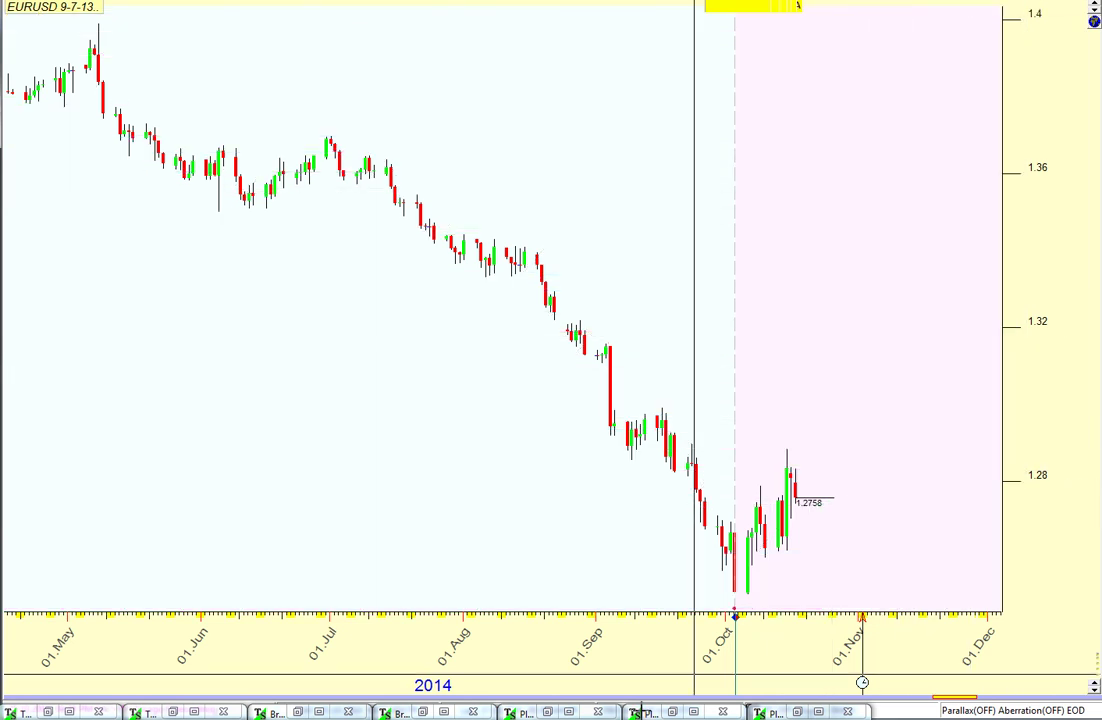
# Check the EURUSD October 2014 dates-to-watch document, and fill the 10/17/2014 cell yellow in Excel's sqof9-time 5.8.14 sheet.
pyautogui.hotkey('alt', 'Tab')
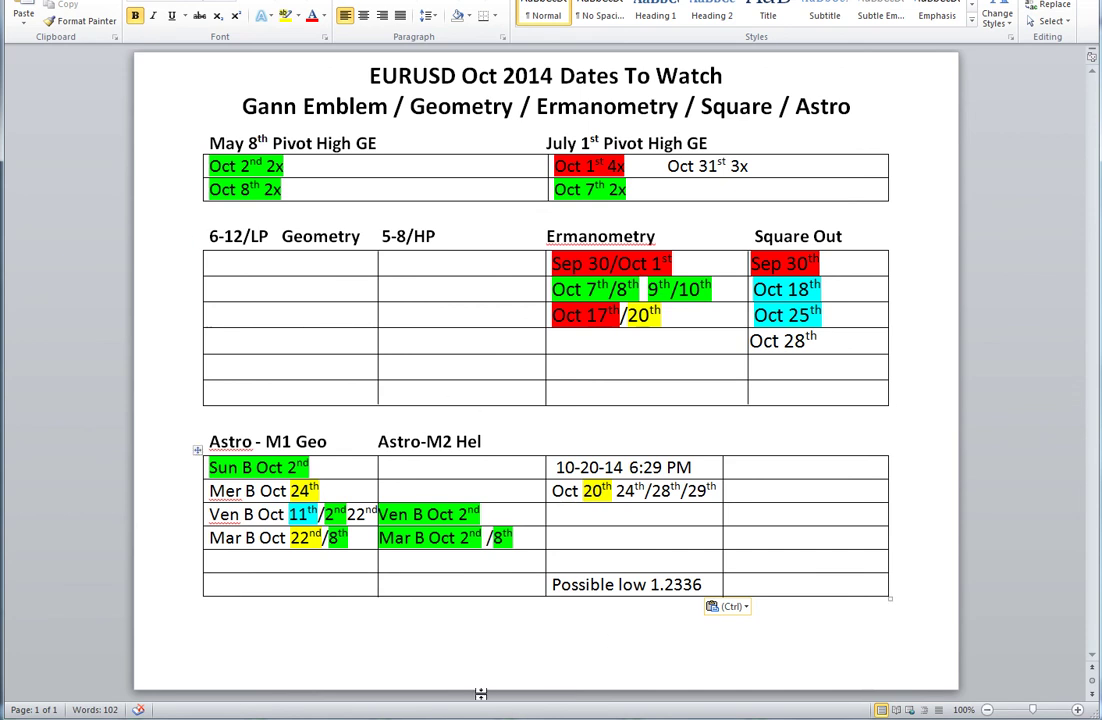
pyautogui.hotkey('alt', 'Tab')
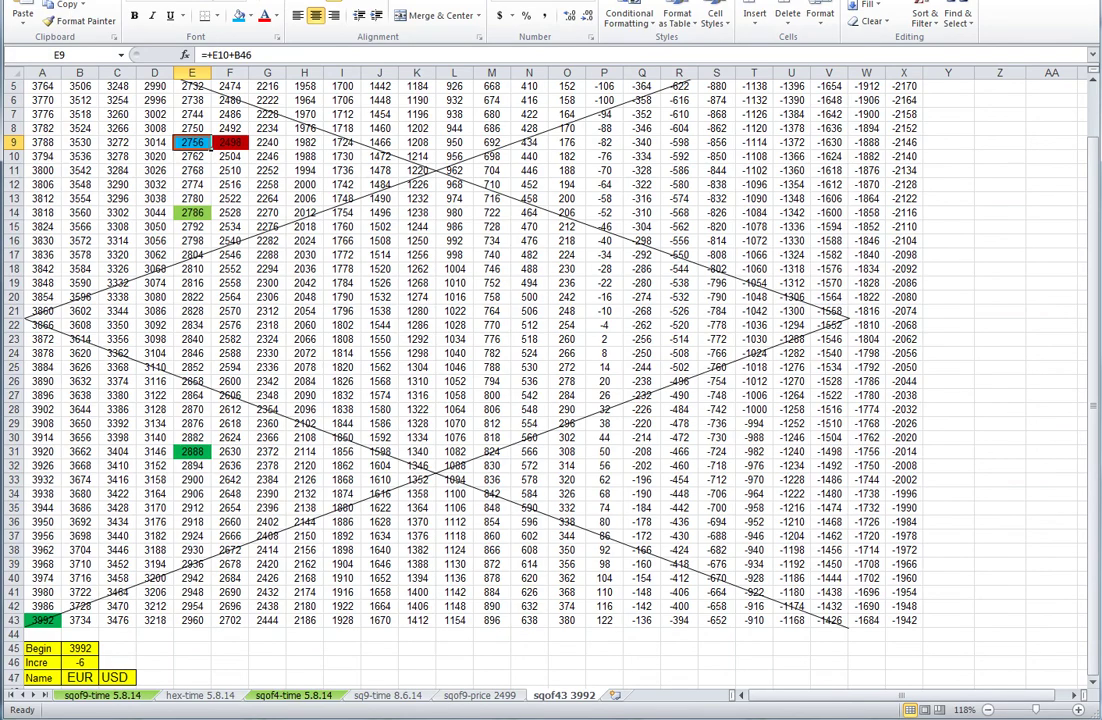
pyautogui.click(95, 697)
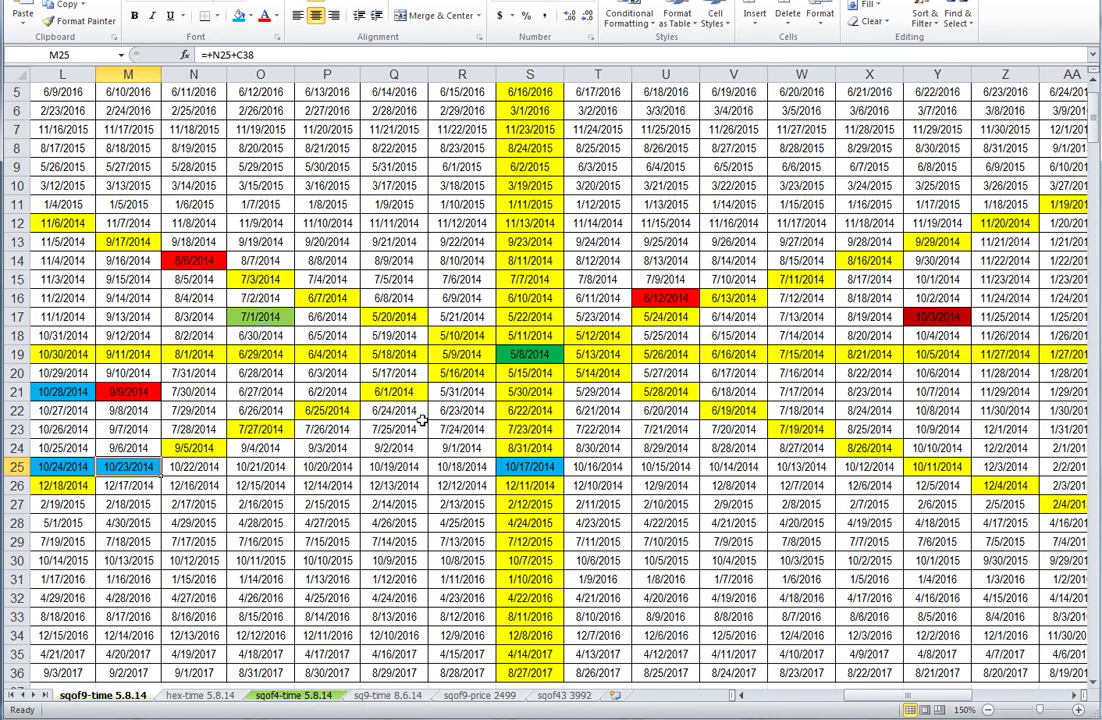
pyautogui.click(535, 468)
pyautogui.click(250, 17)
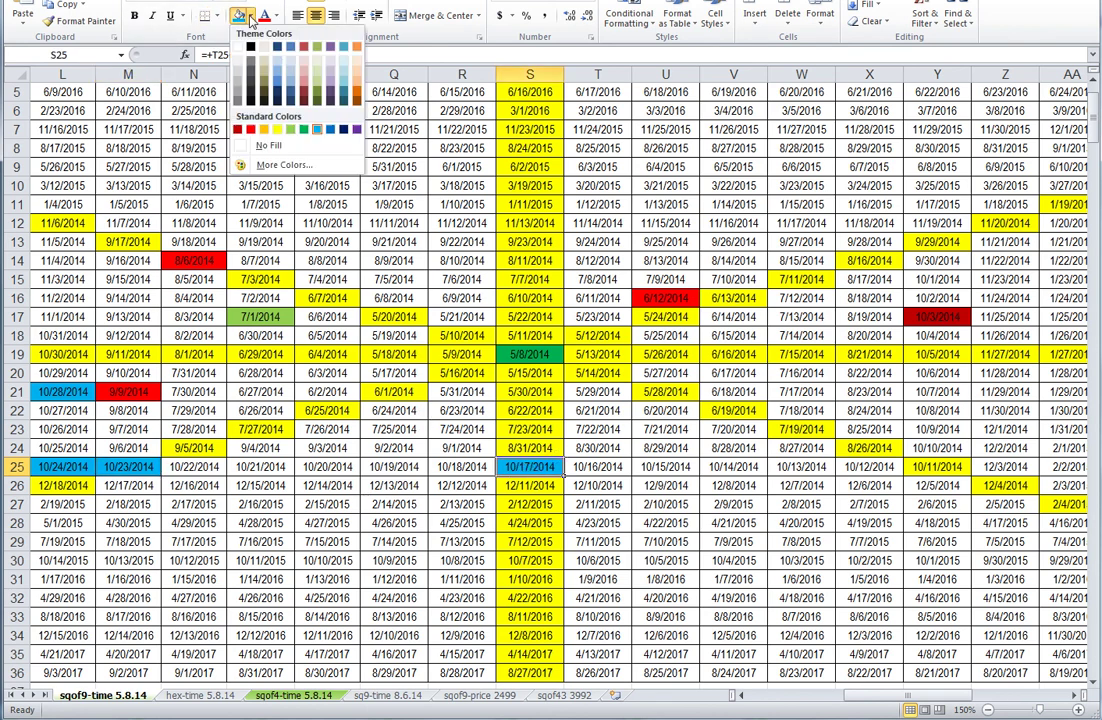
pyautogui.click(264, 146)
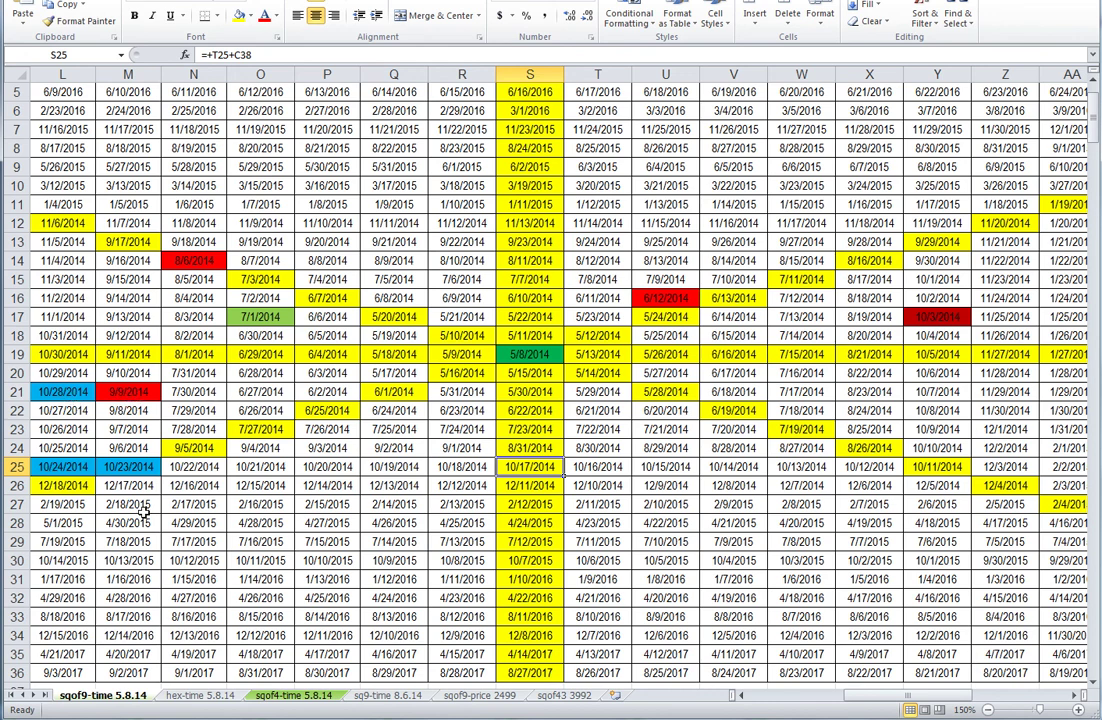
# Review the October dates in the hex-time 5.8.14 sheet, and fill the 10/17/14 cell yellow in the sqof4-time 5.8.14 sheet.
pyautogui.click(194, 697)
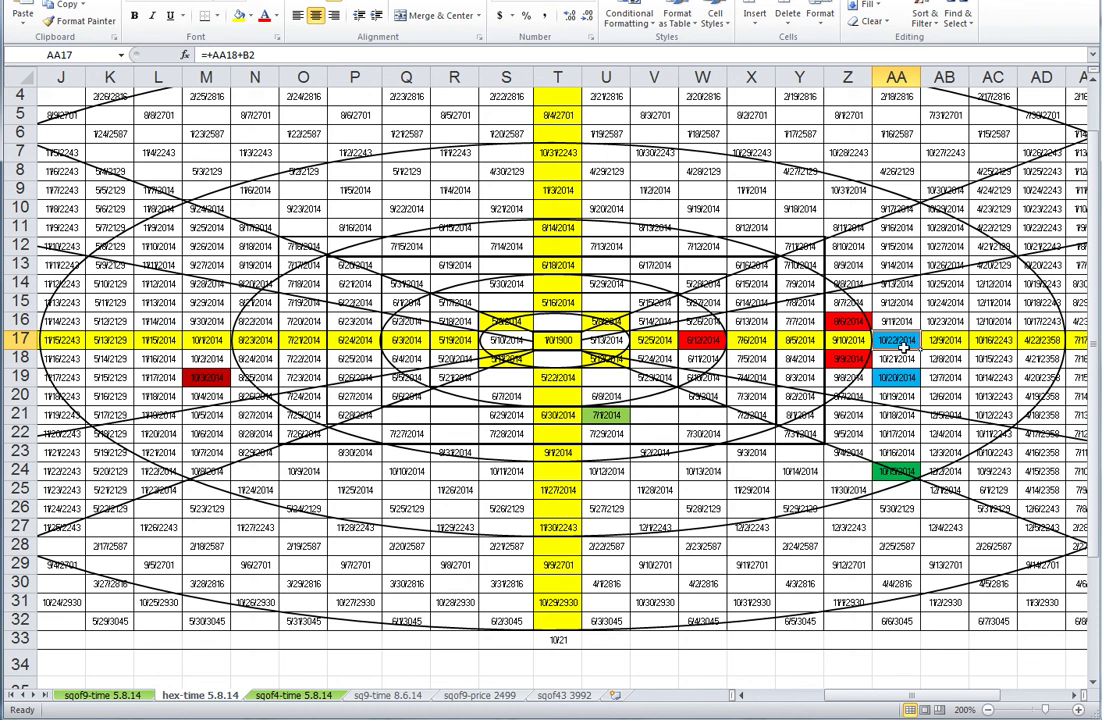
pyautogui.click(277, 697)
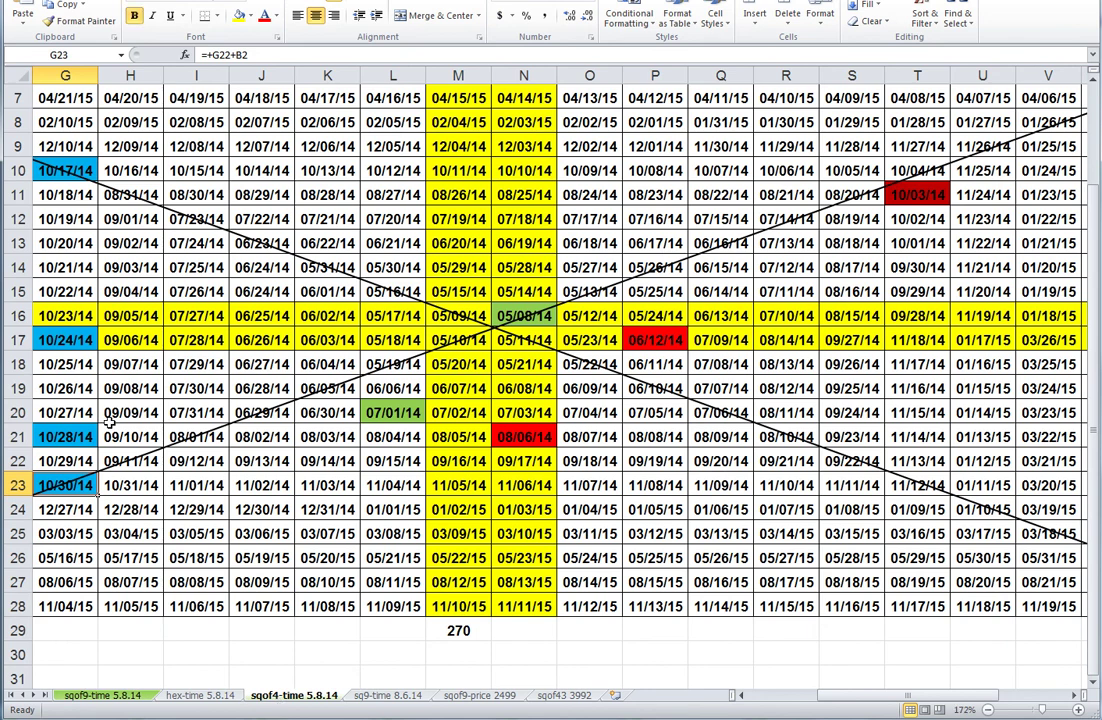
pyautogui.click(87, 167)
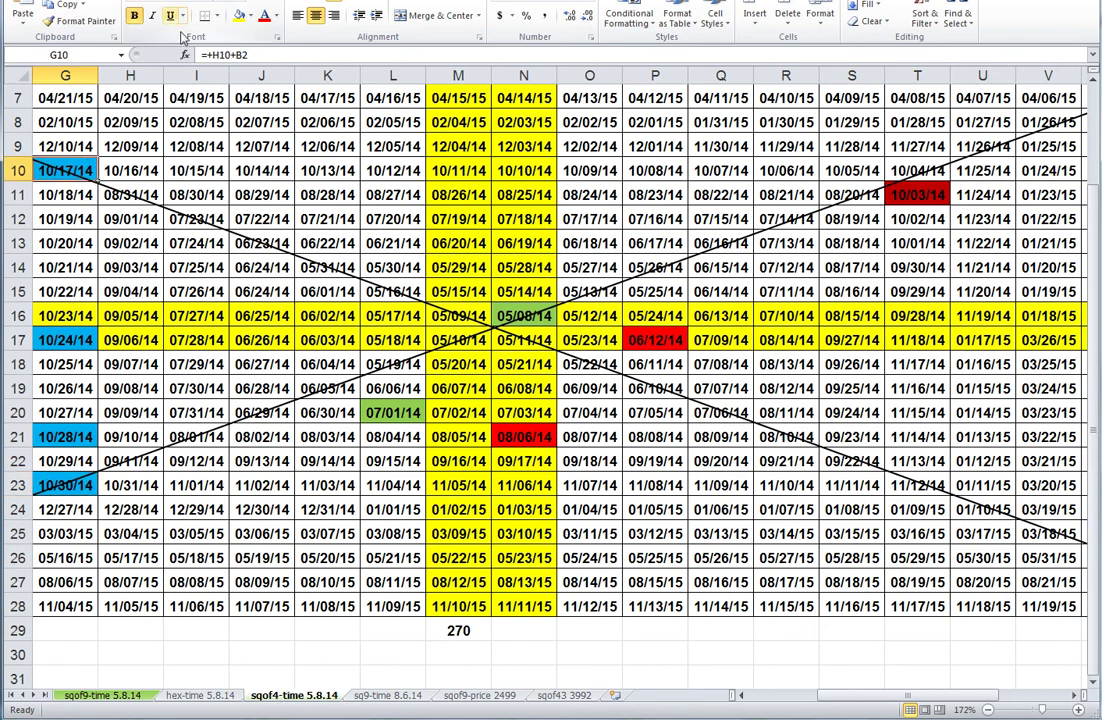
pyautogui.click(250, 16)
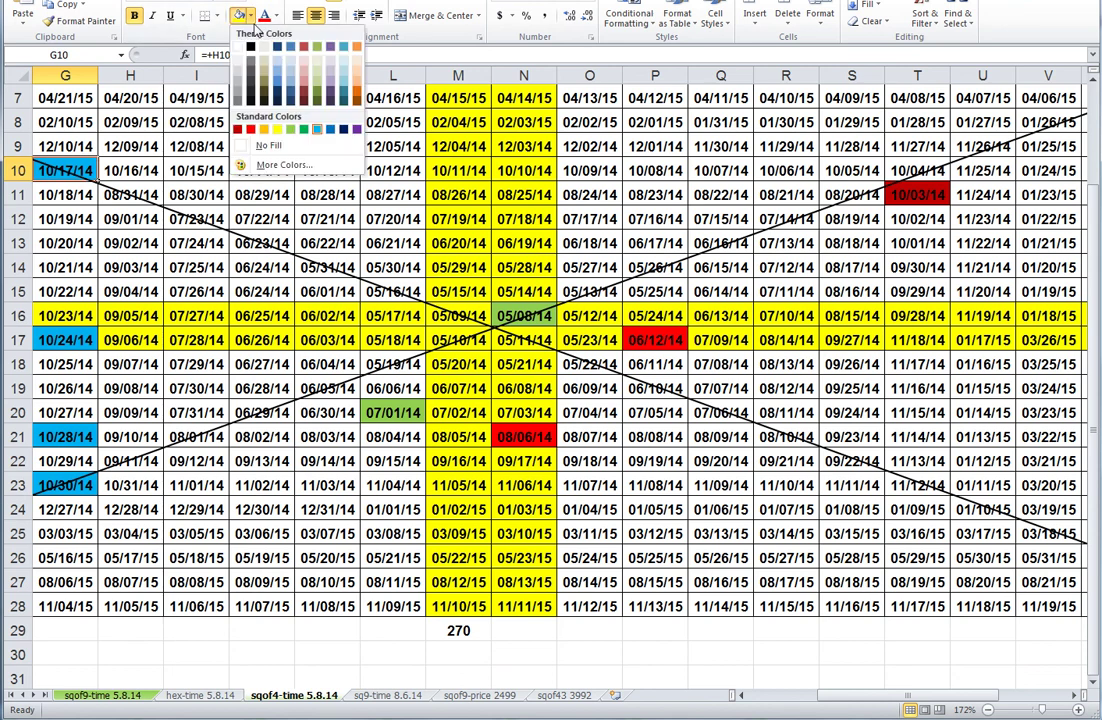
pyautogui.click(277, 129)
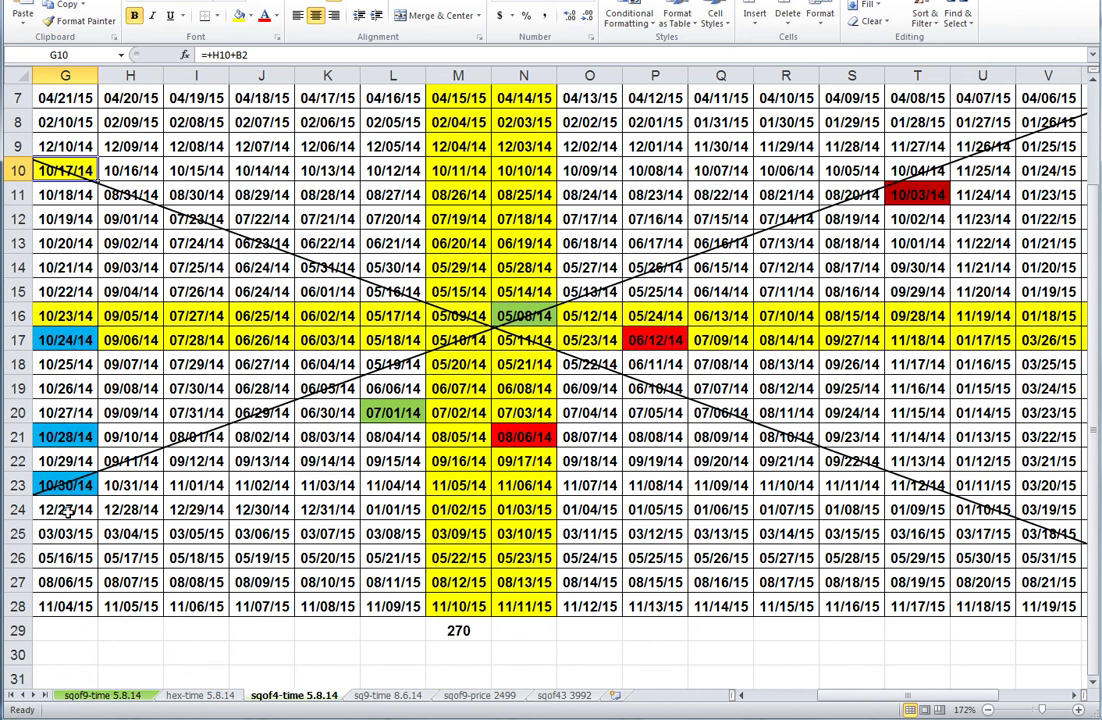
# Review the highlighted dates in the sq9-time 8.6.14 sheet and the highlighted price levels in the sqof9-price 2499 and sqof43 3992 sheets.
pyautogui.click(390, 695)
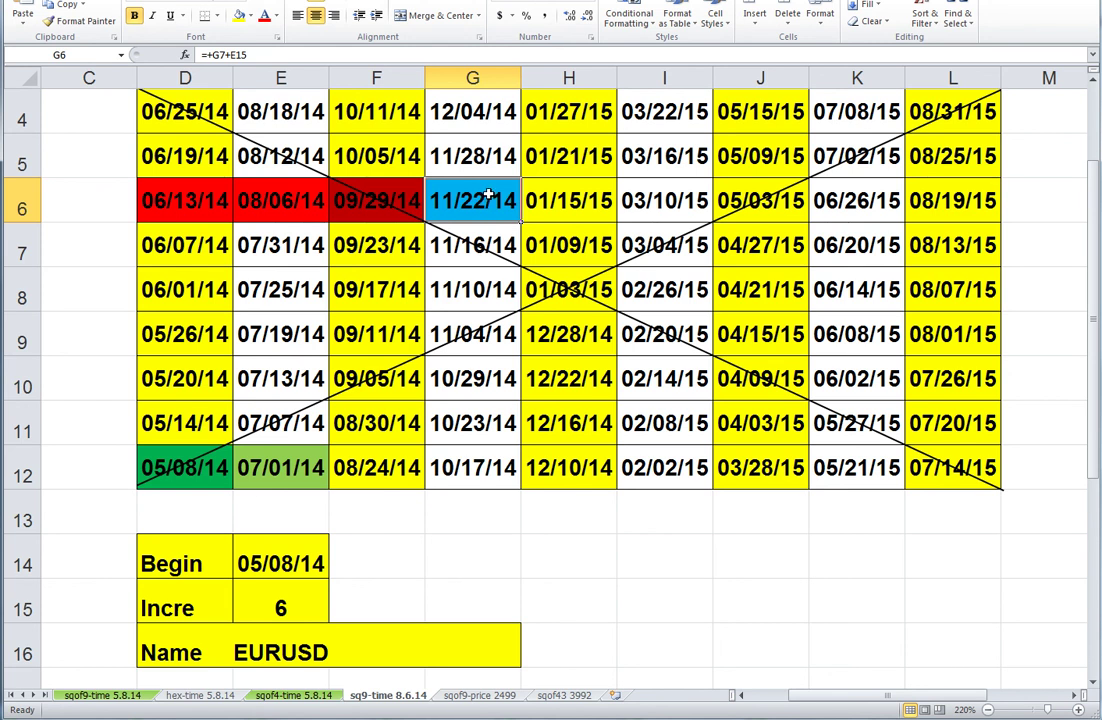
pyautogui.click(503, 696)
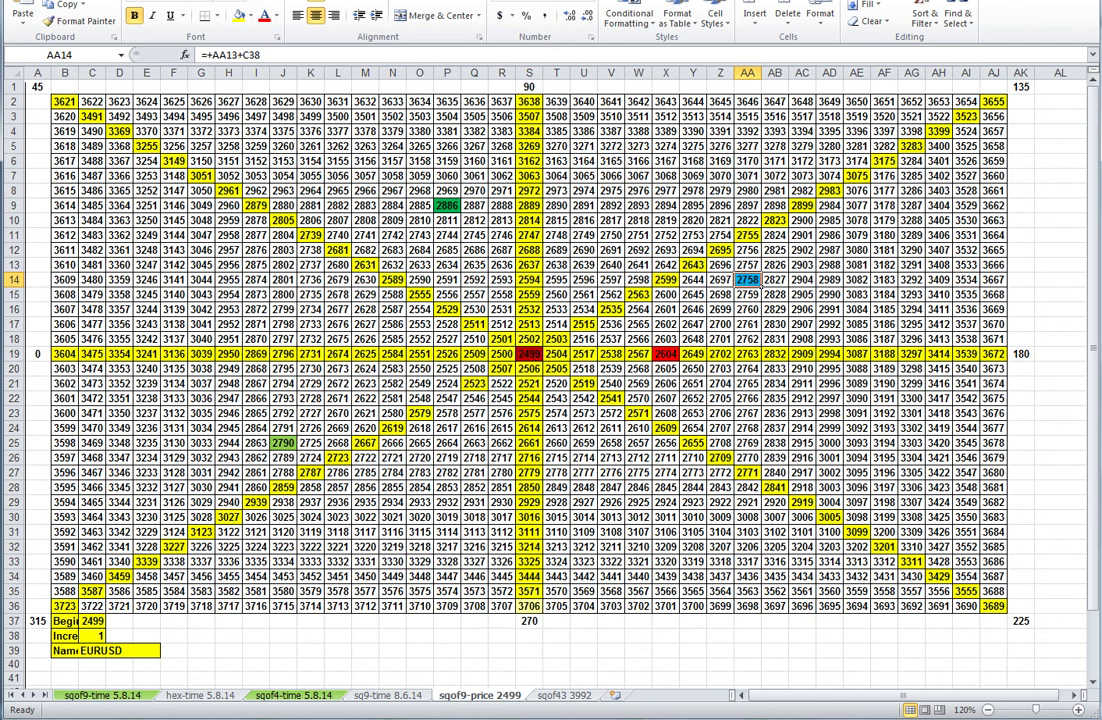
pyautogui.click(560, 695)
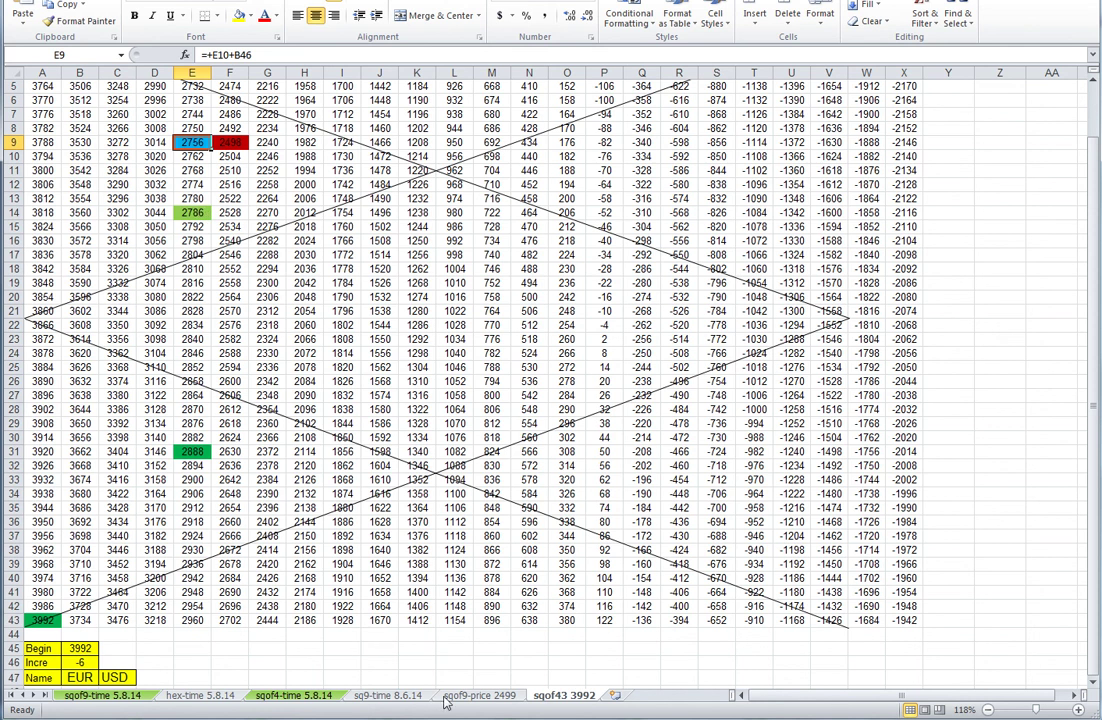
pyautogui.click(412, 696)
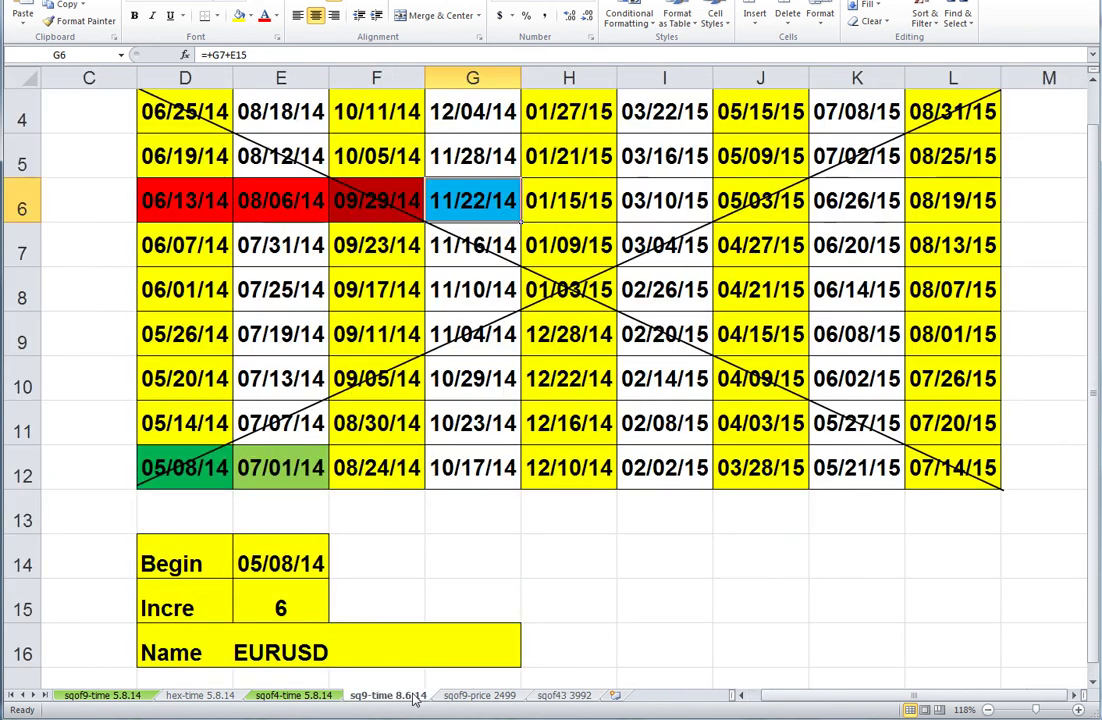
pyautogui.click(560, 696)
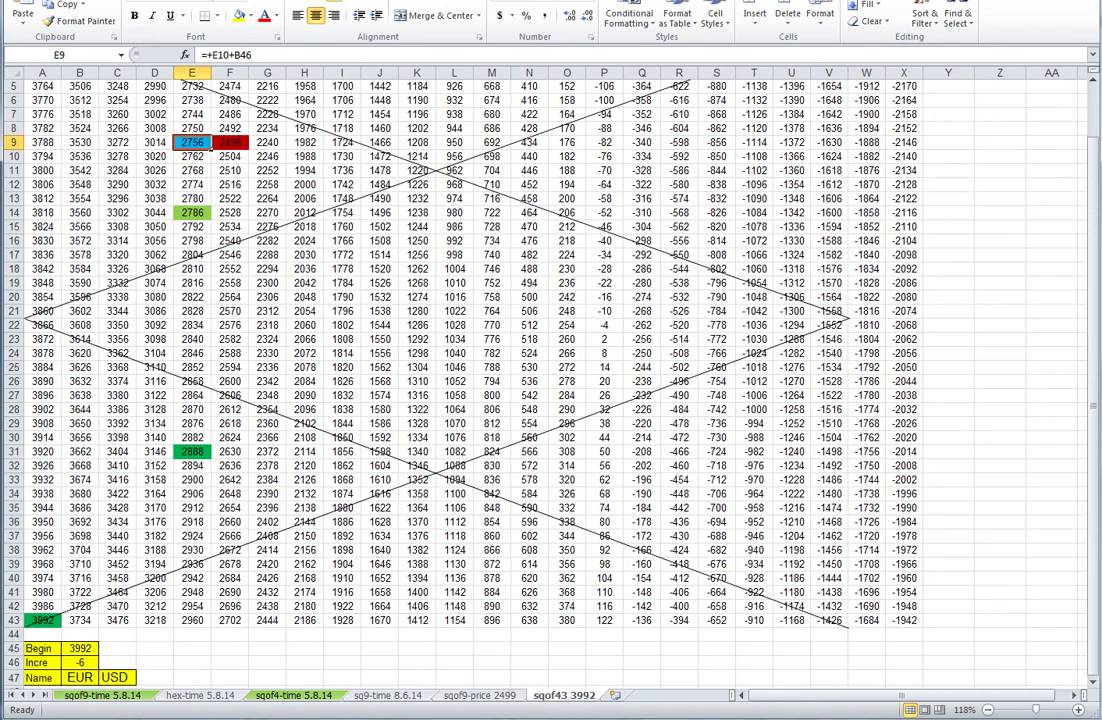
# Switch from Excel to the TD Ameritrade trading platform and display the EUR/USD chart grid with 12-hour, daily, weekly and monthly studies.
pyautogui.hotkey('alt', 'Tab')
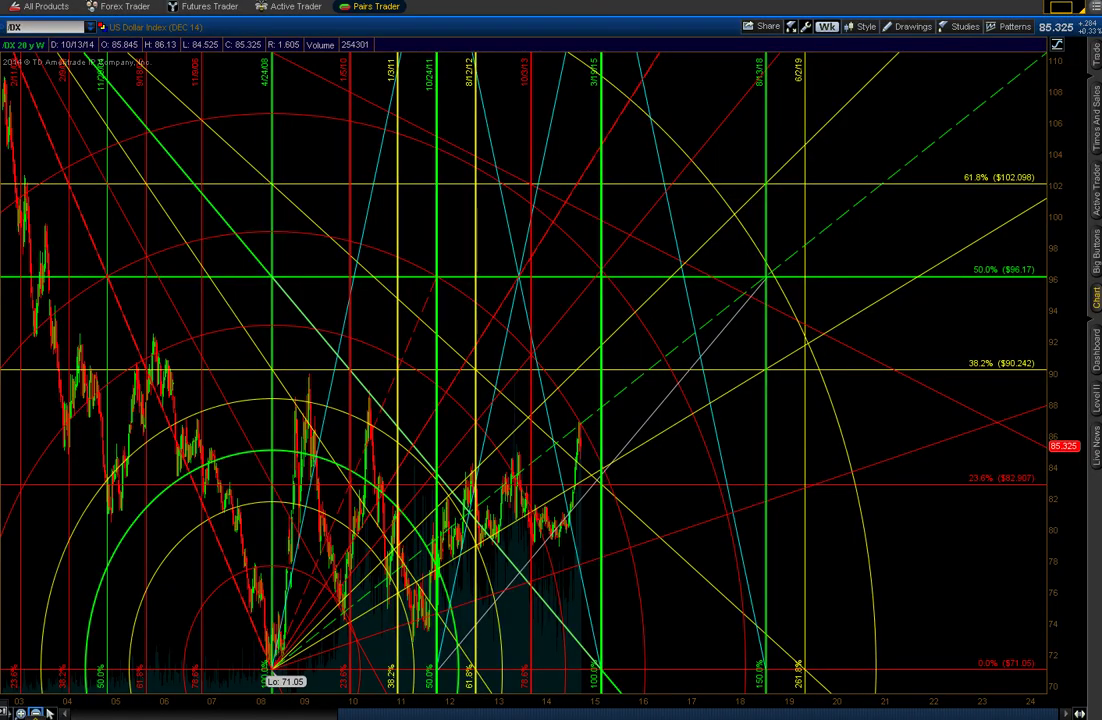
pyautogui.hotkey('alt', 'Tab')
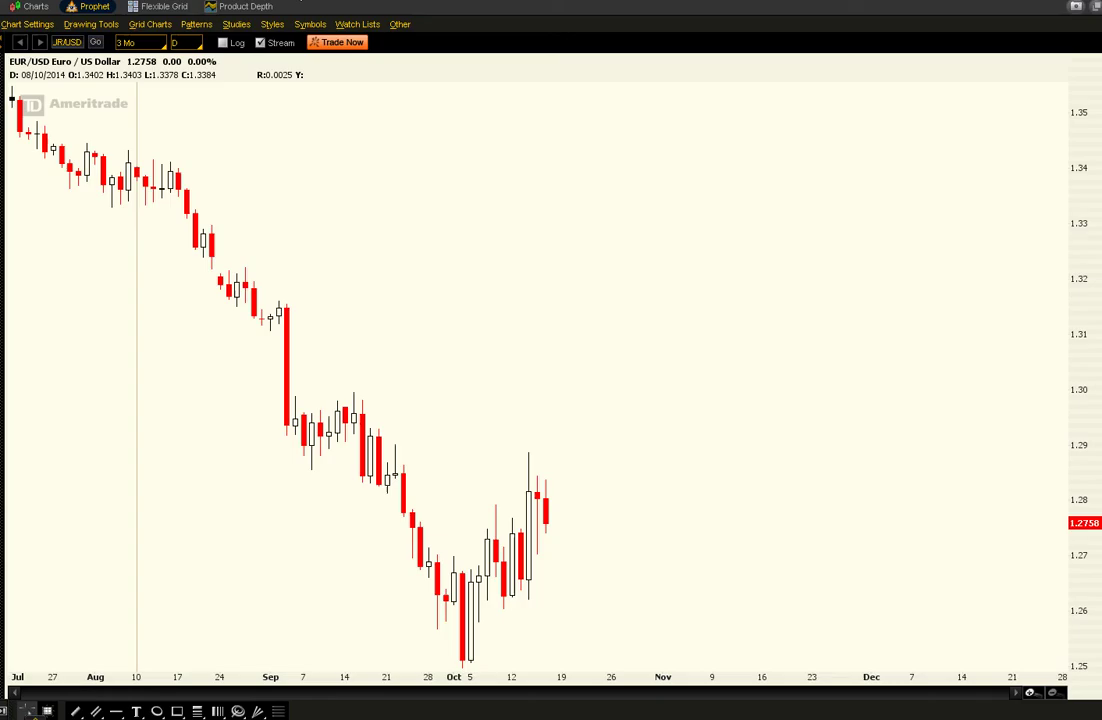
pyautogui.click(37, 8)
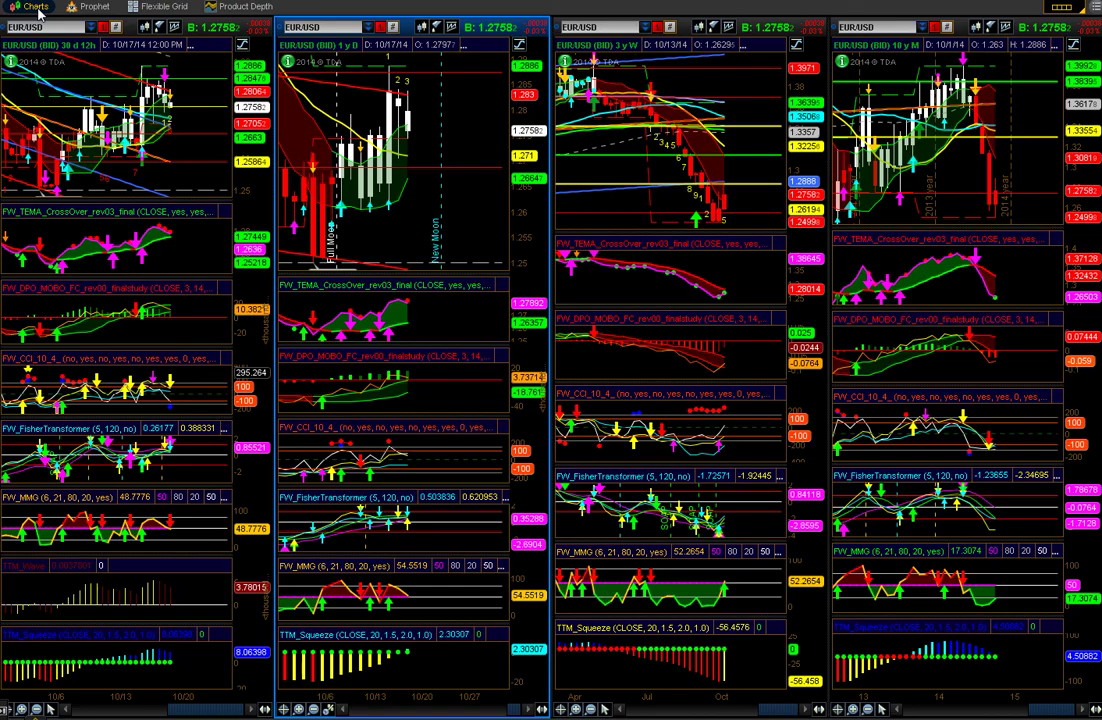